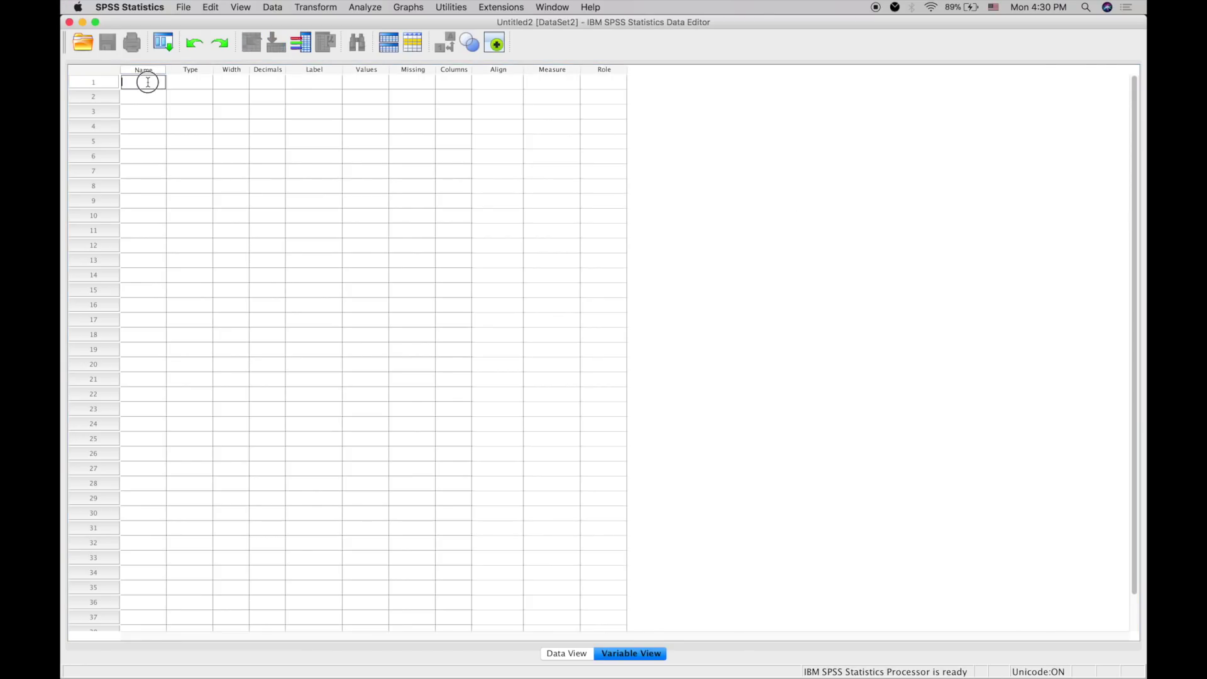
- Create two variables named Group and Babies in Variable View
text(Group)
key(Return)
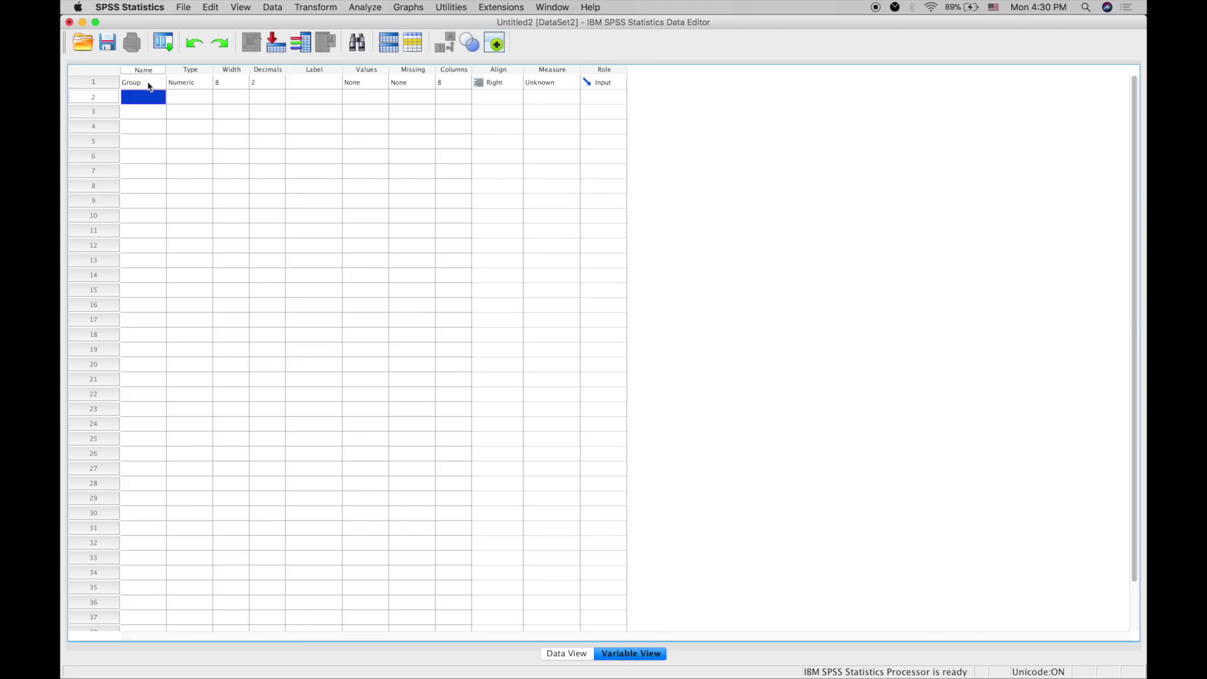
text(Babies)
click(197, 97)
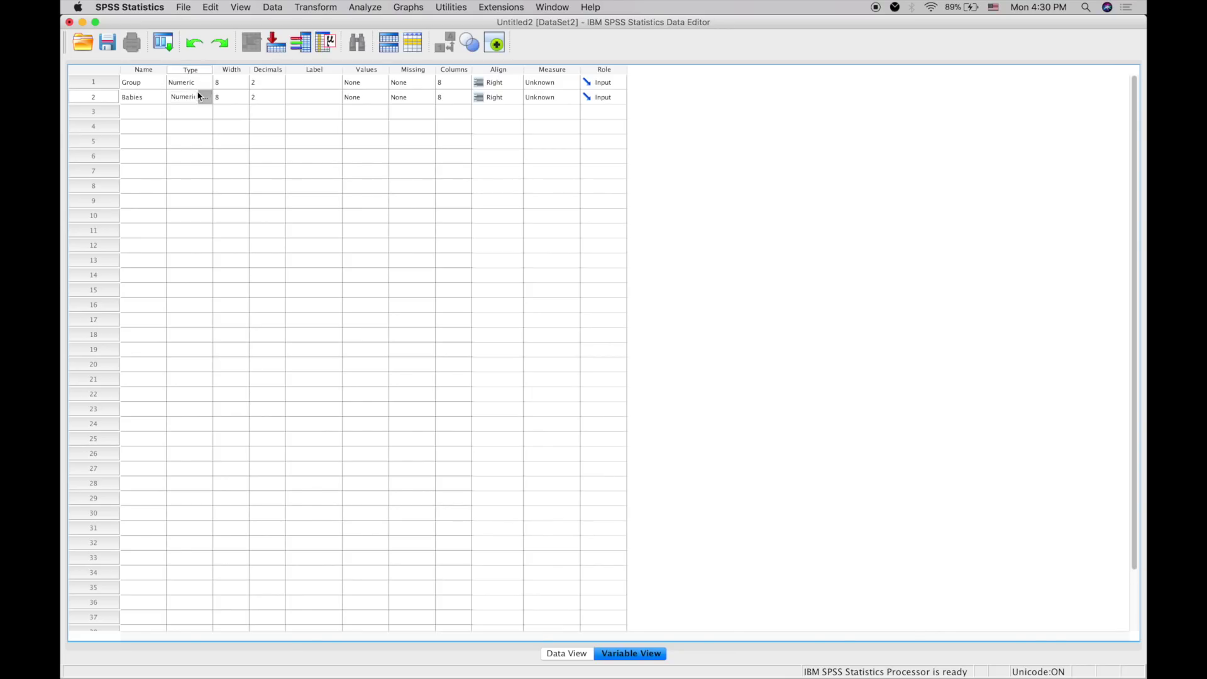
- Label Group as 'Group' and Babies as '# of Babies'
double_click(295, 82)
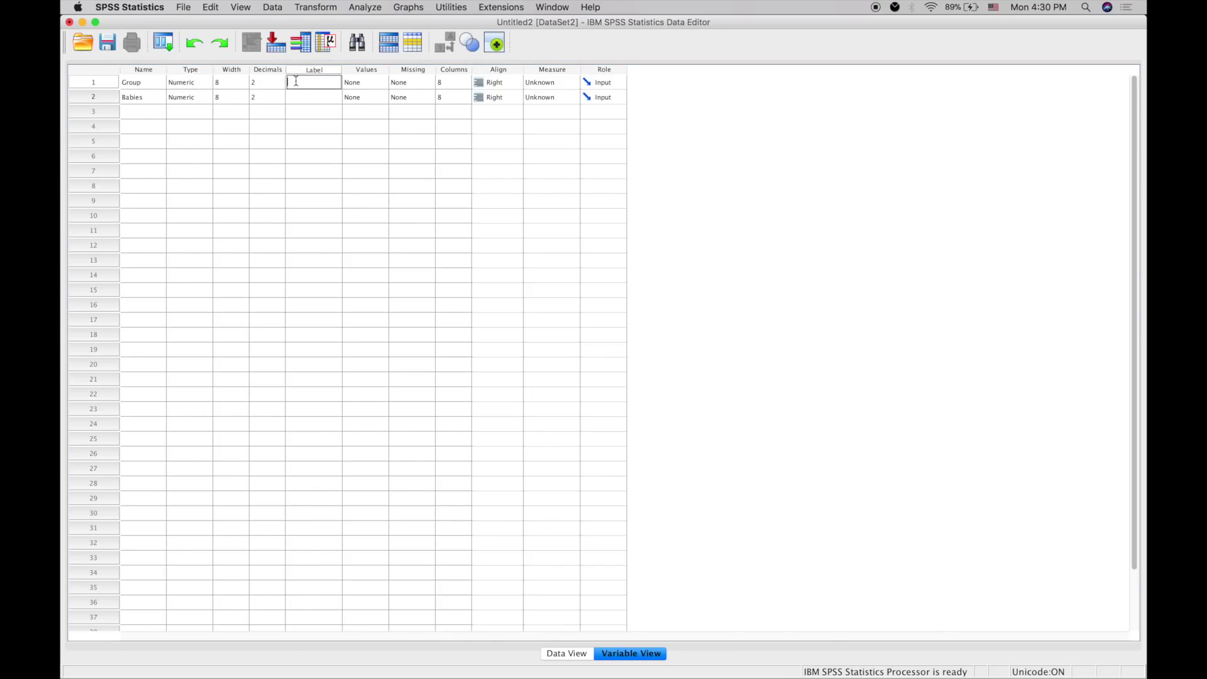
text(Group)
click(308, 97)
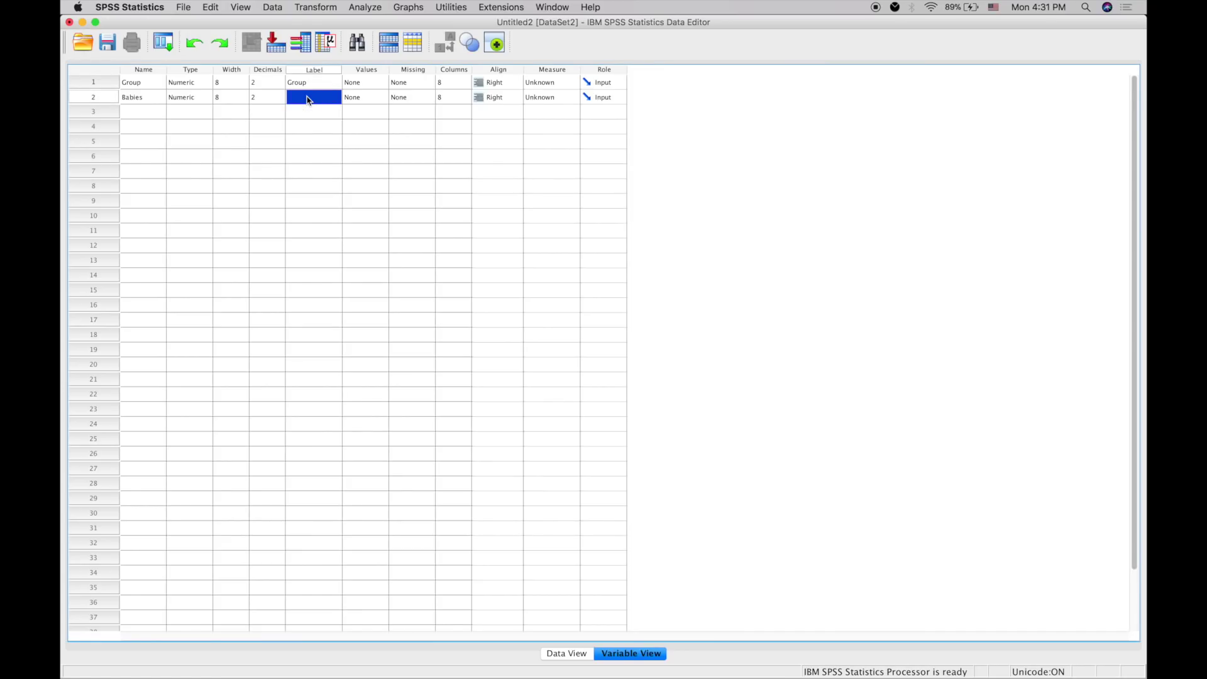
double_click(307, 97)
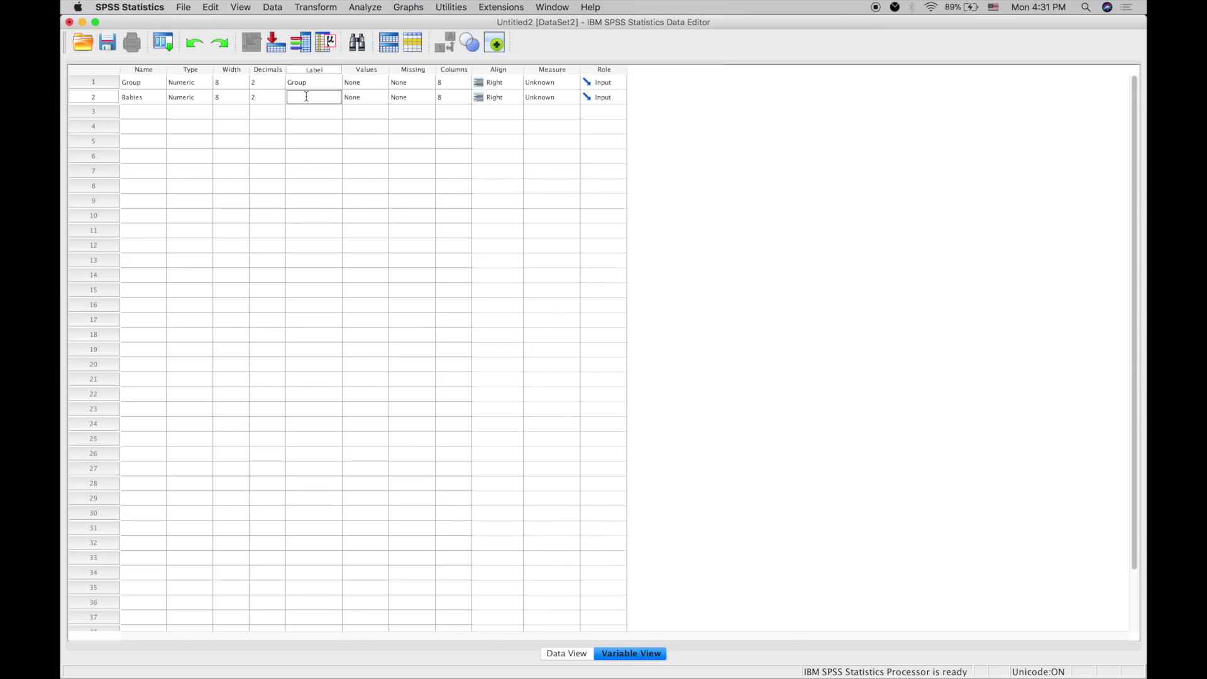
text(# of Babies)
click(371, 97)
click(382, 97)
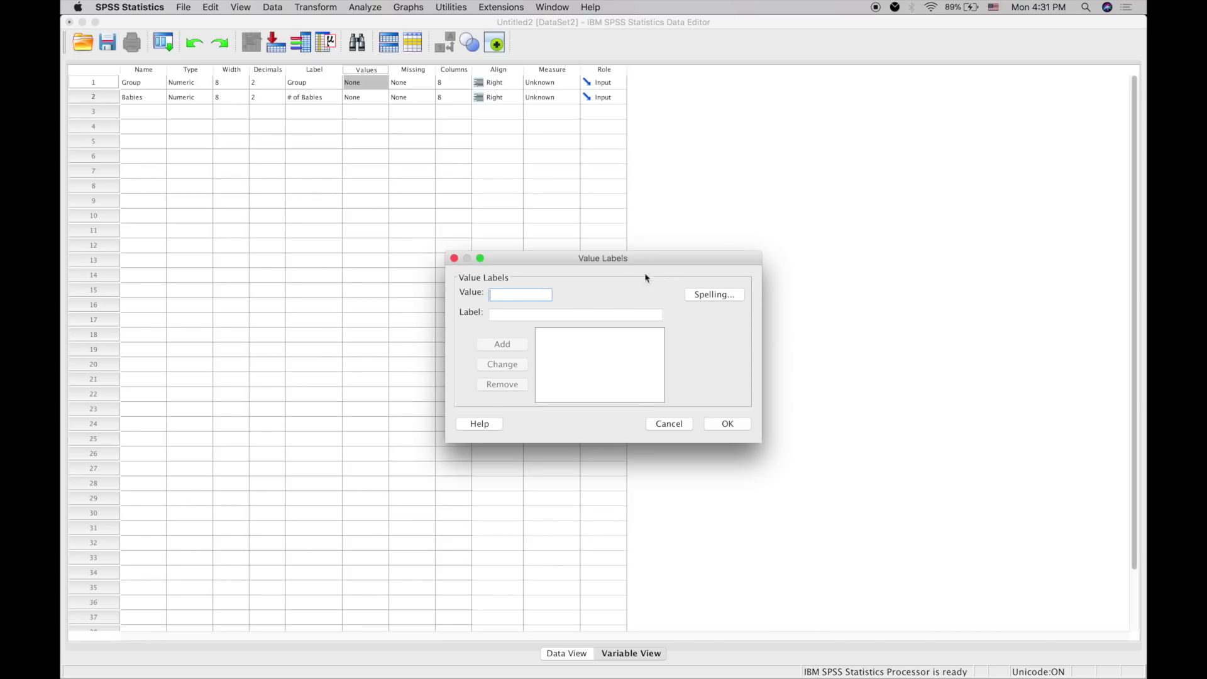
- Define Group's value labels as 0 'Control' and 1 'Drug'
text(0)
click(517, 313)
text(Control)
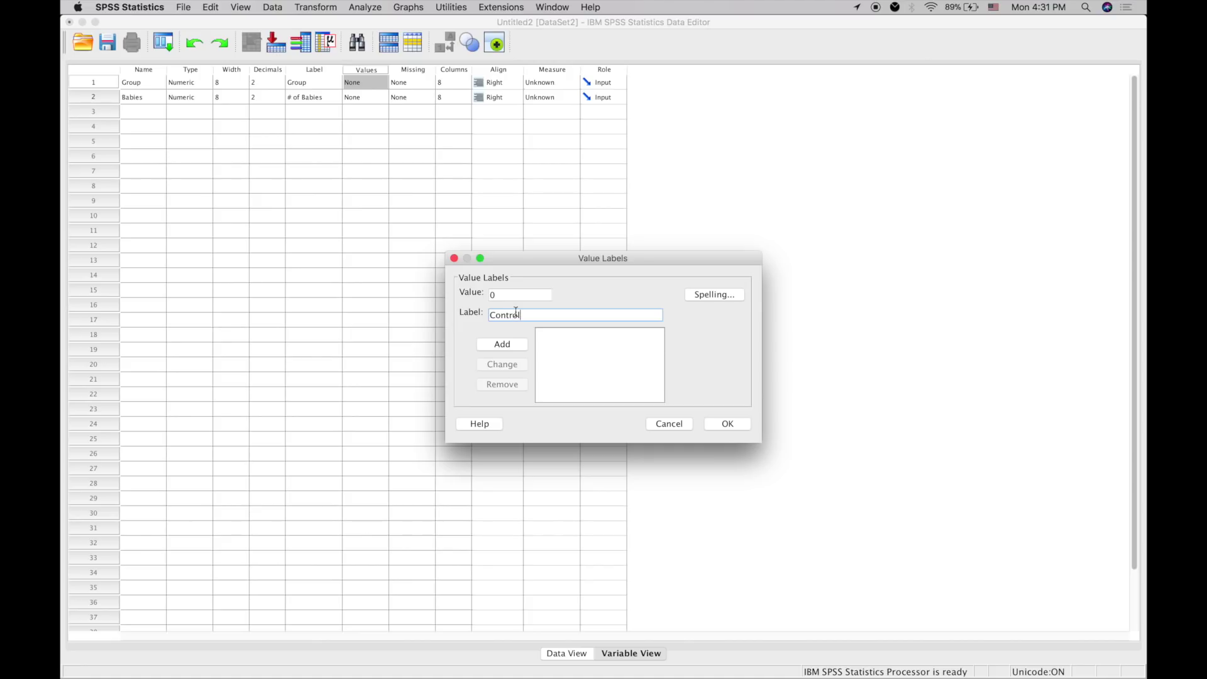
click(512, 345)
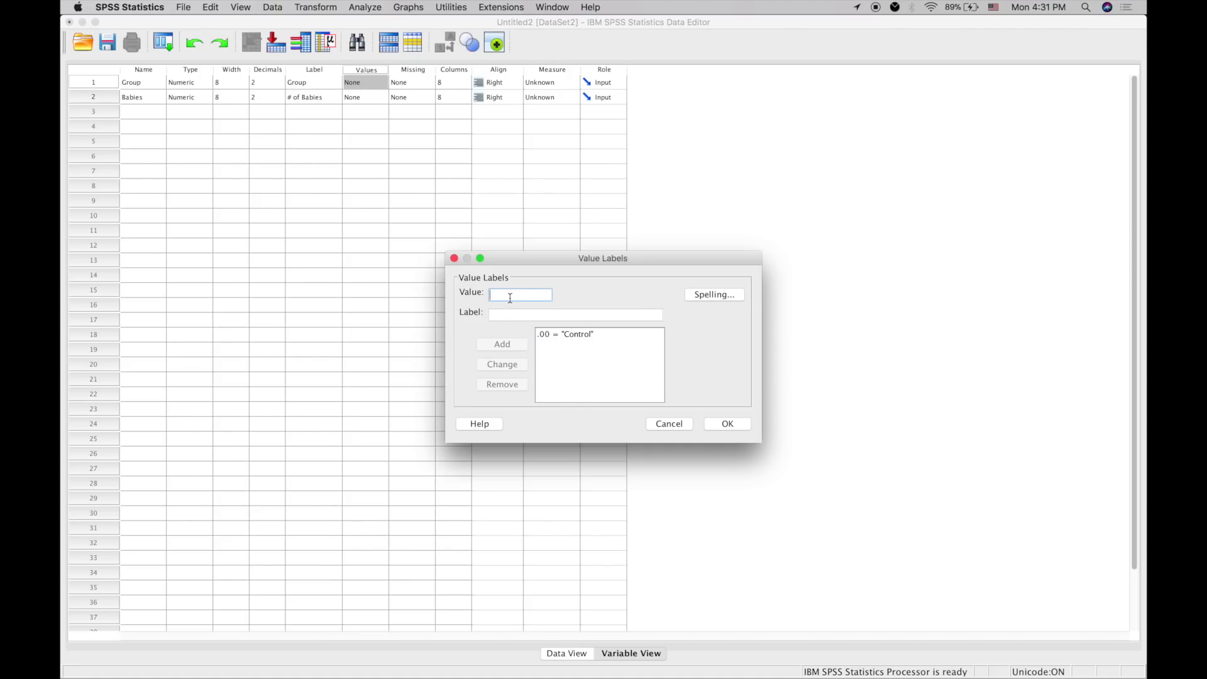
text(1)
click(510, 316)
text(Drug)
click(512, 345)
click(742, 426)
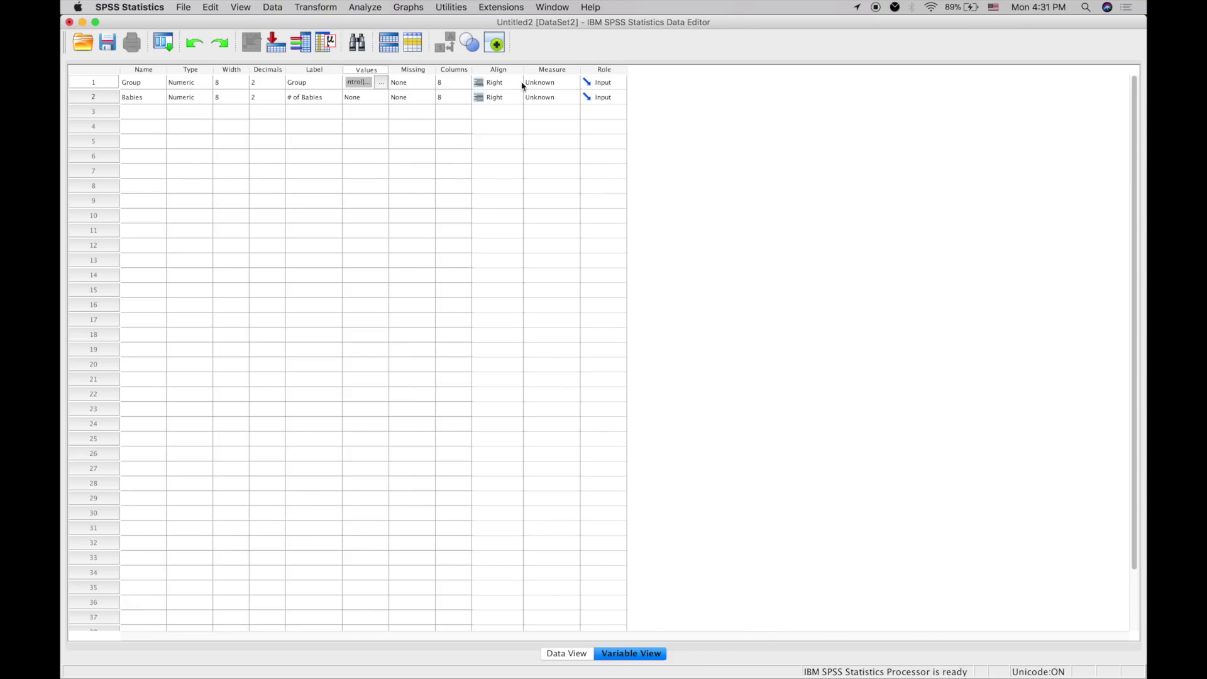
- Set Group's measure to Nominal, and set Babies to Scale with the Target role
click(558, 87)
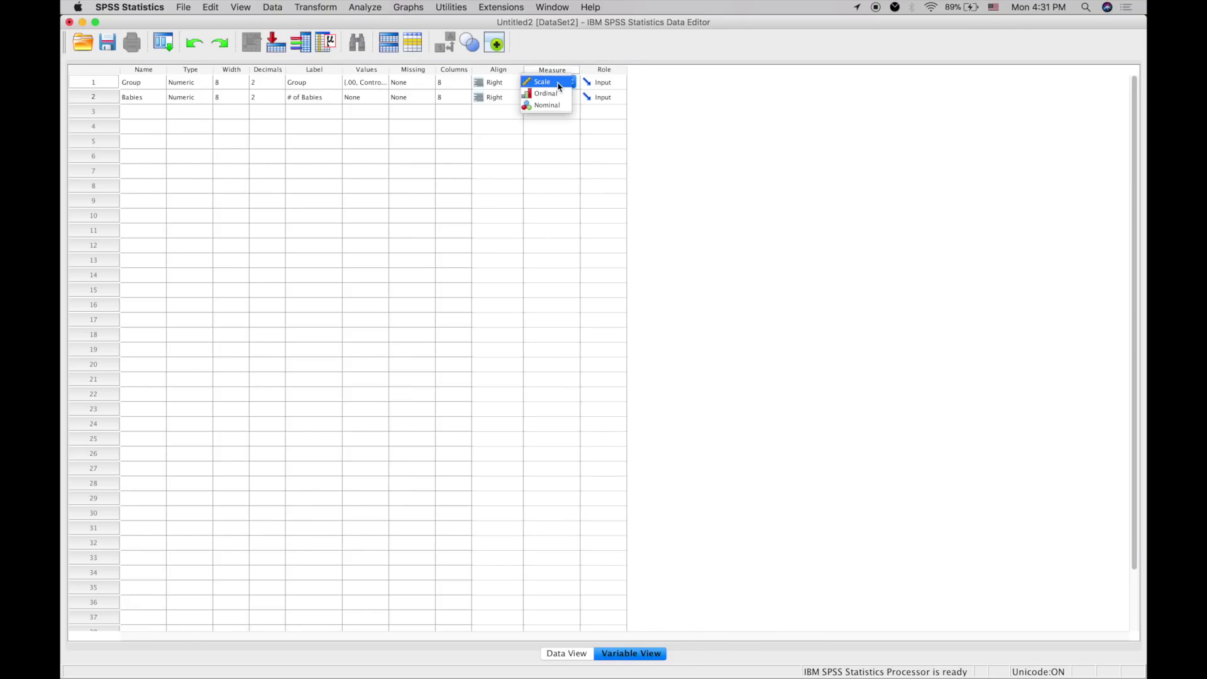
click(556, 104)
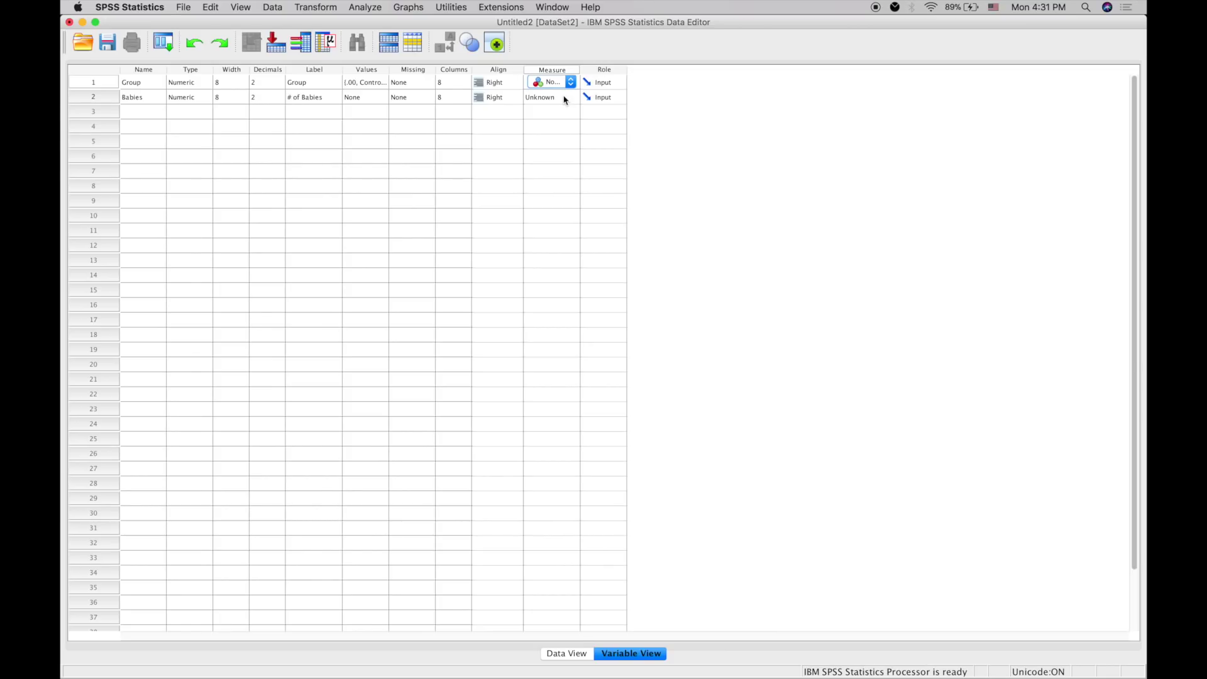
click(564, 99)
click(557, 107)
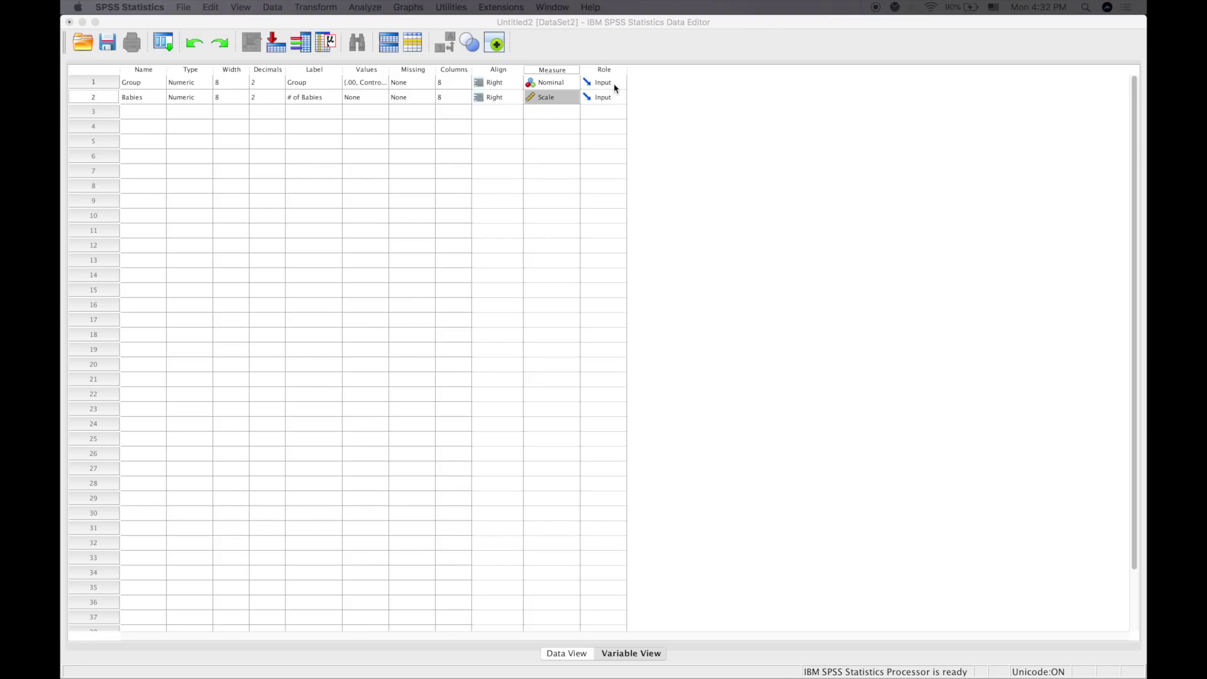
click(608, 99)
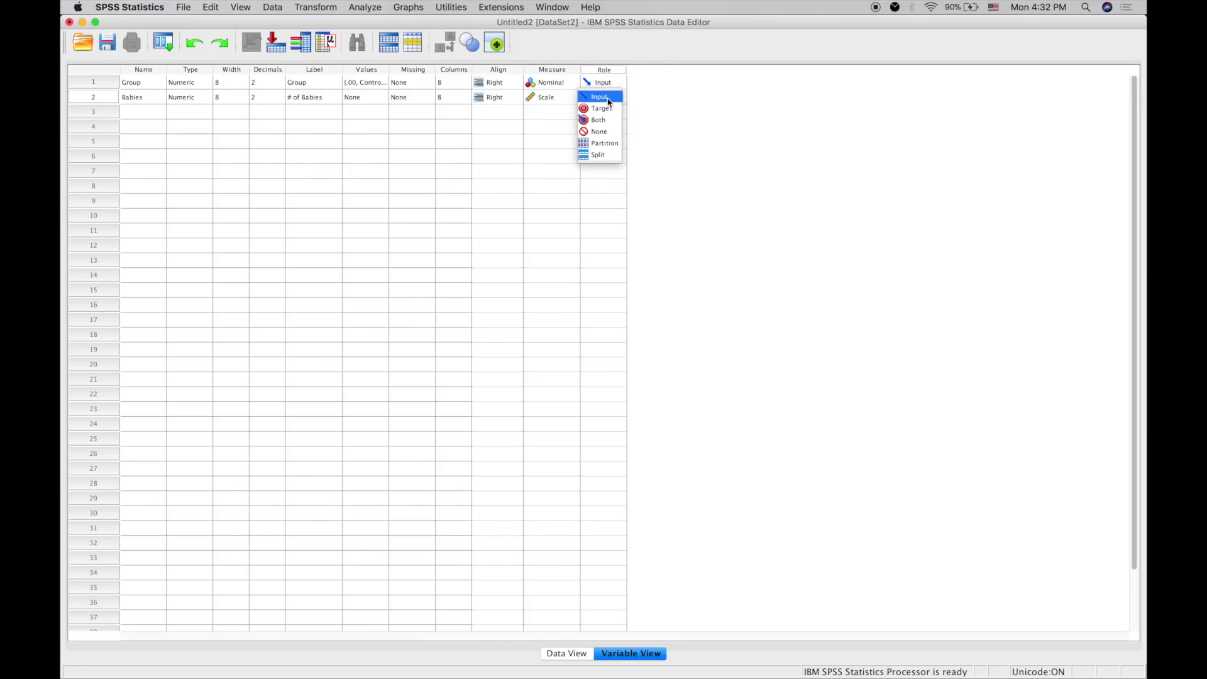
click(604, 108)
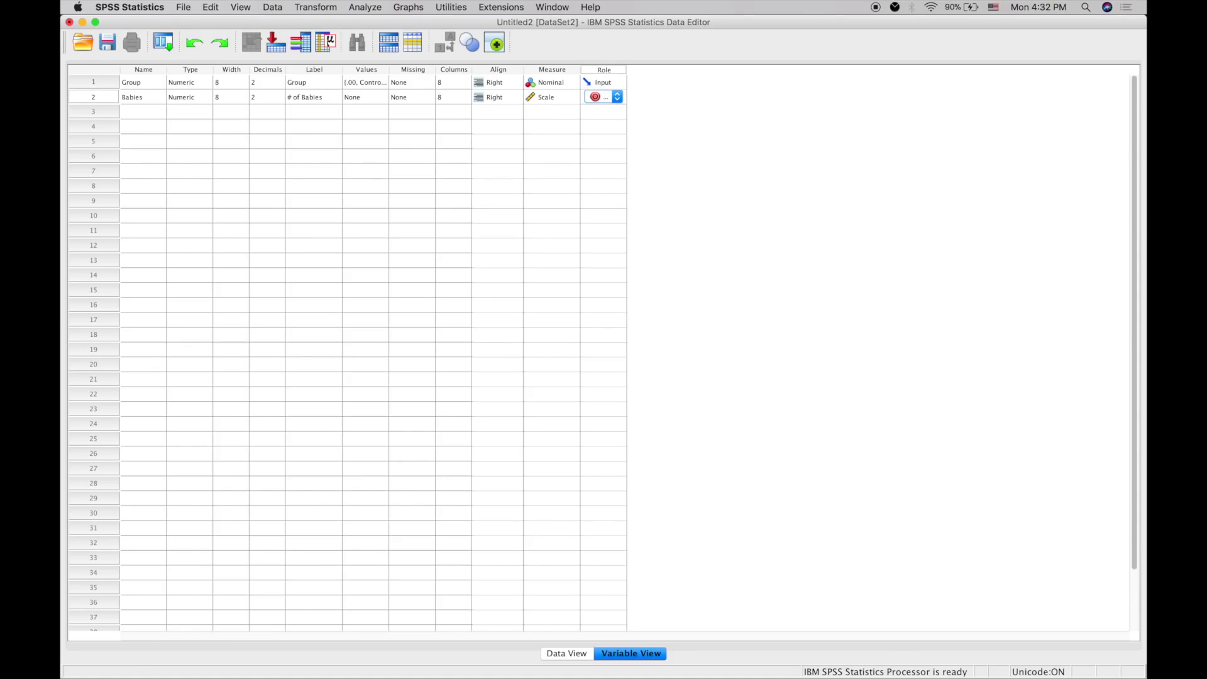
- Set both variables to 0 decimals and paste the Group codes into Data View
click(577, 656)
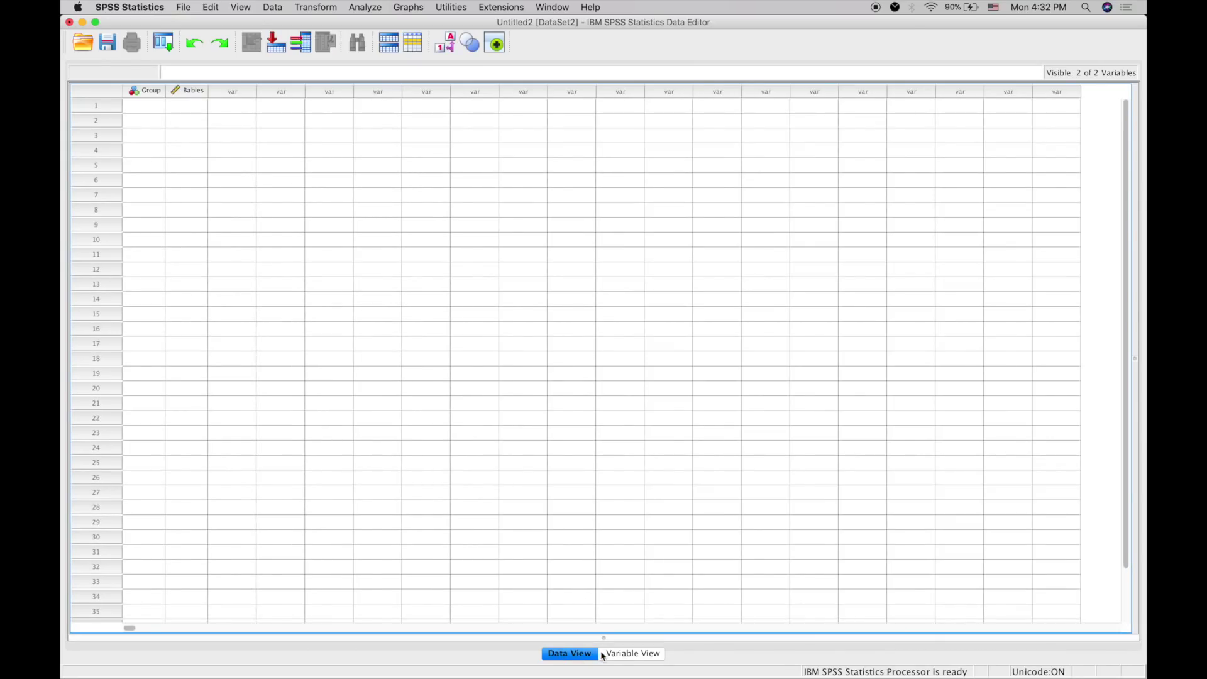
click(625, 656)
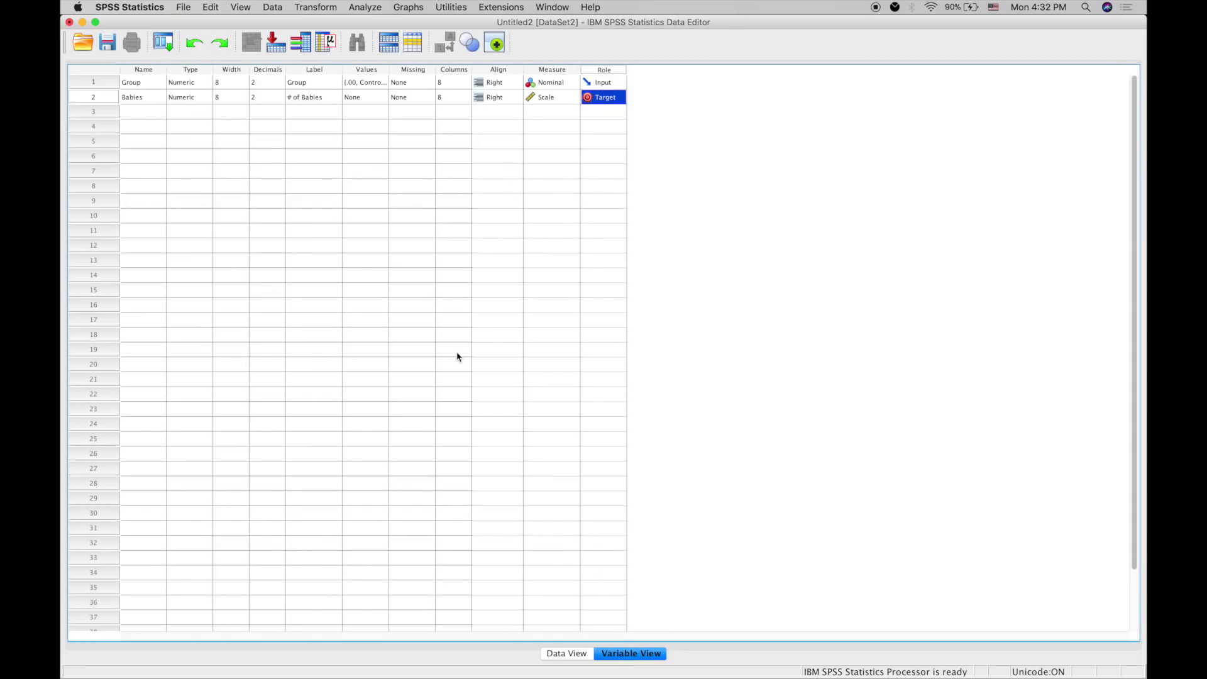
click(272, 83)
click(280, 87)
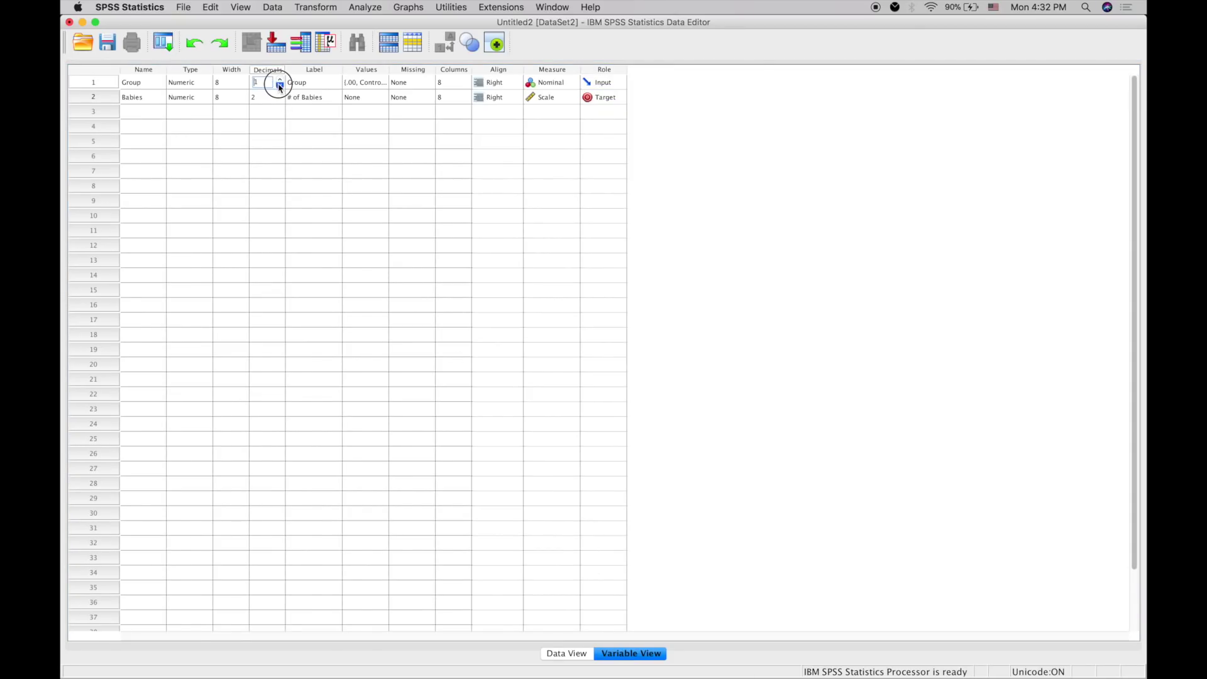
click(281, 100)
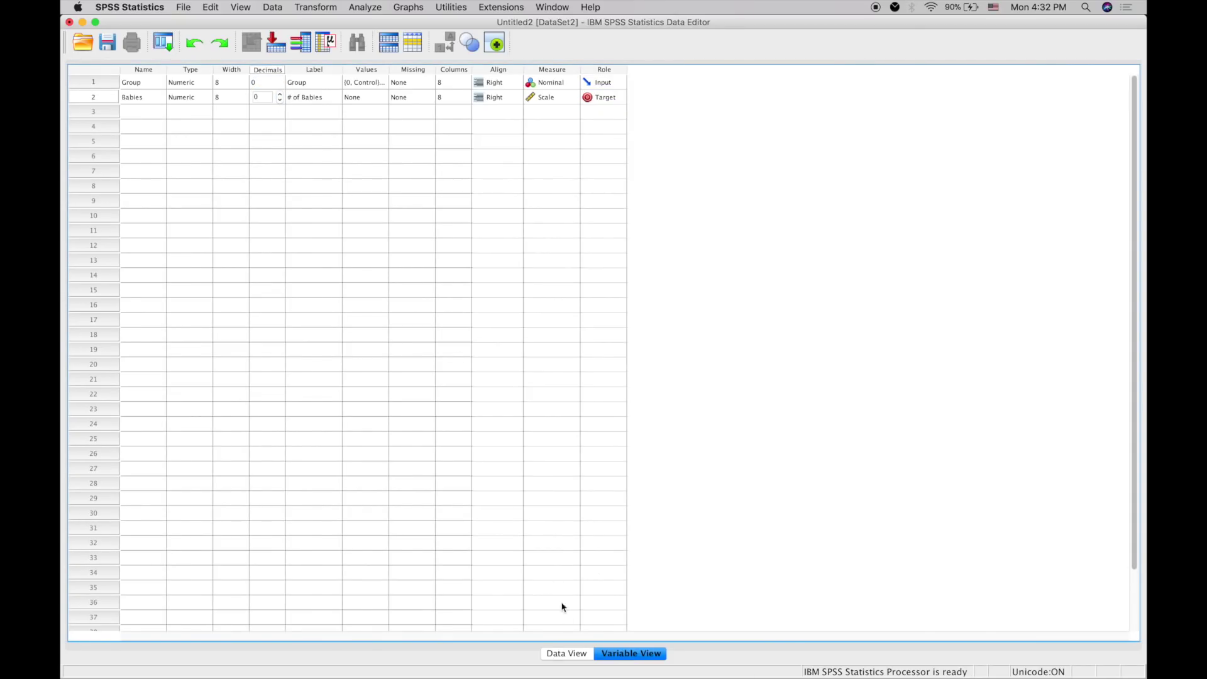
click(572, 653)
scroll(352, 246, down, 1)
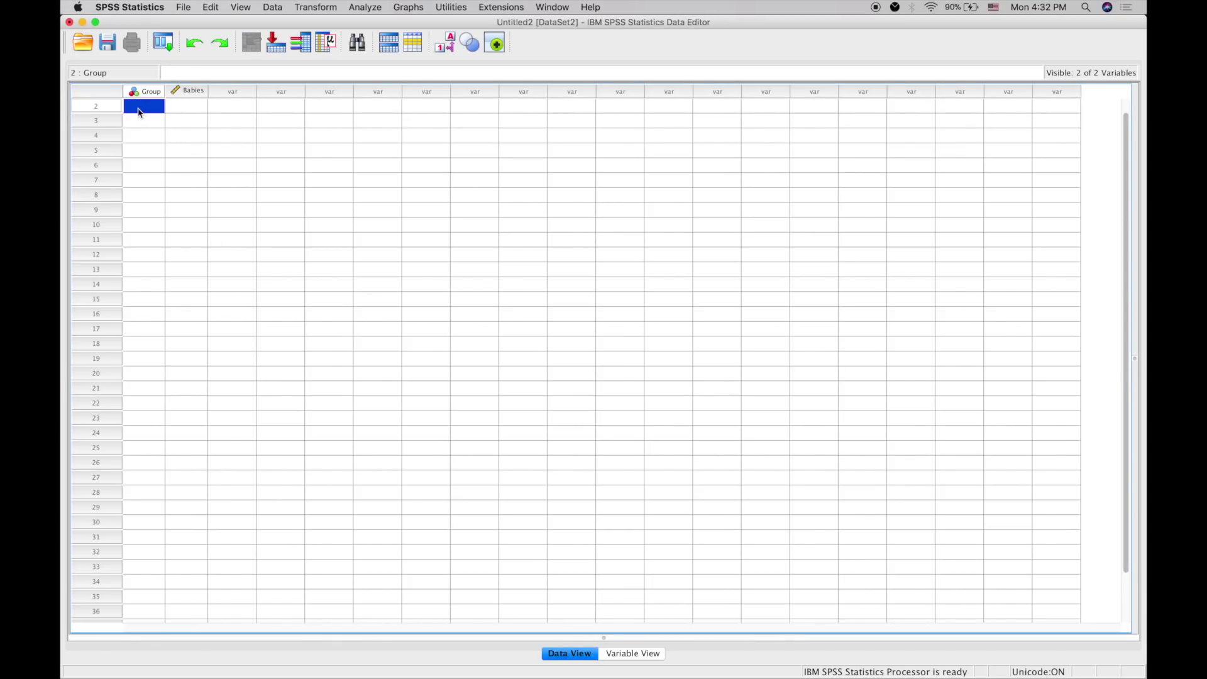
key(super+v)
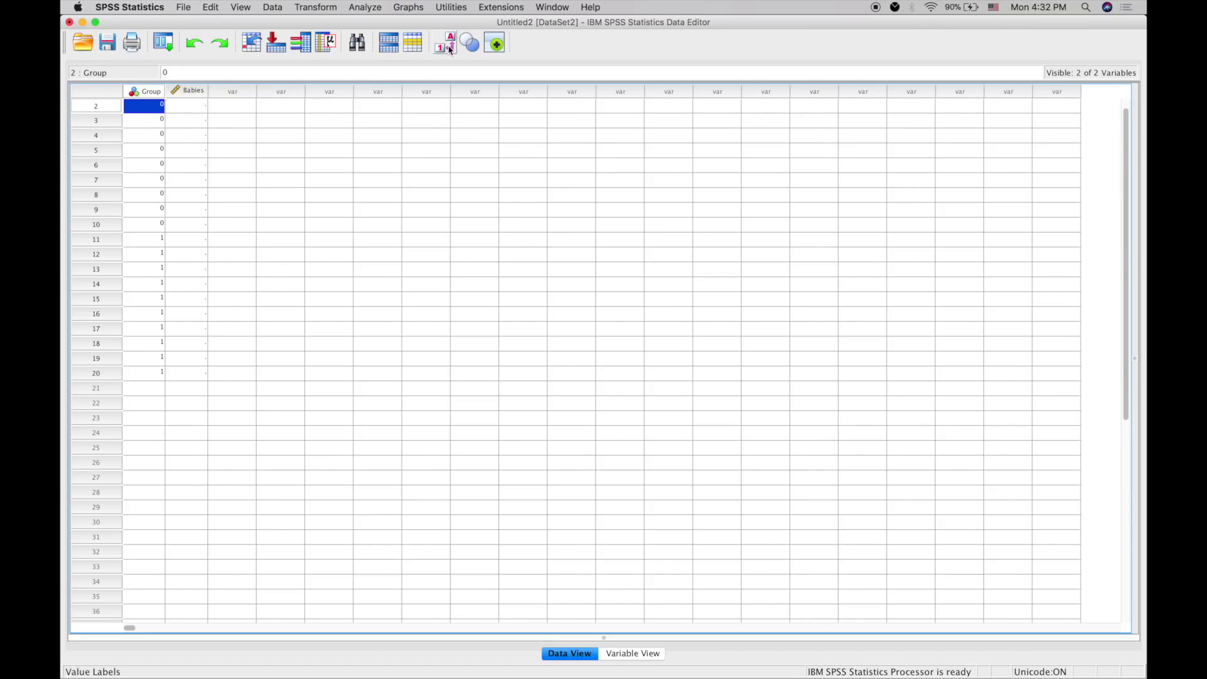
- Display Control/Drug value labels in the grid and enter the Babies counts for each case
click(450, 48)
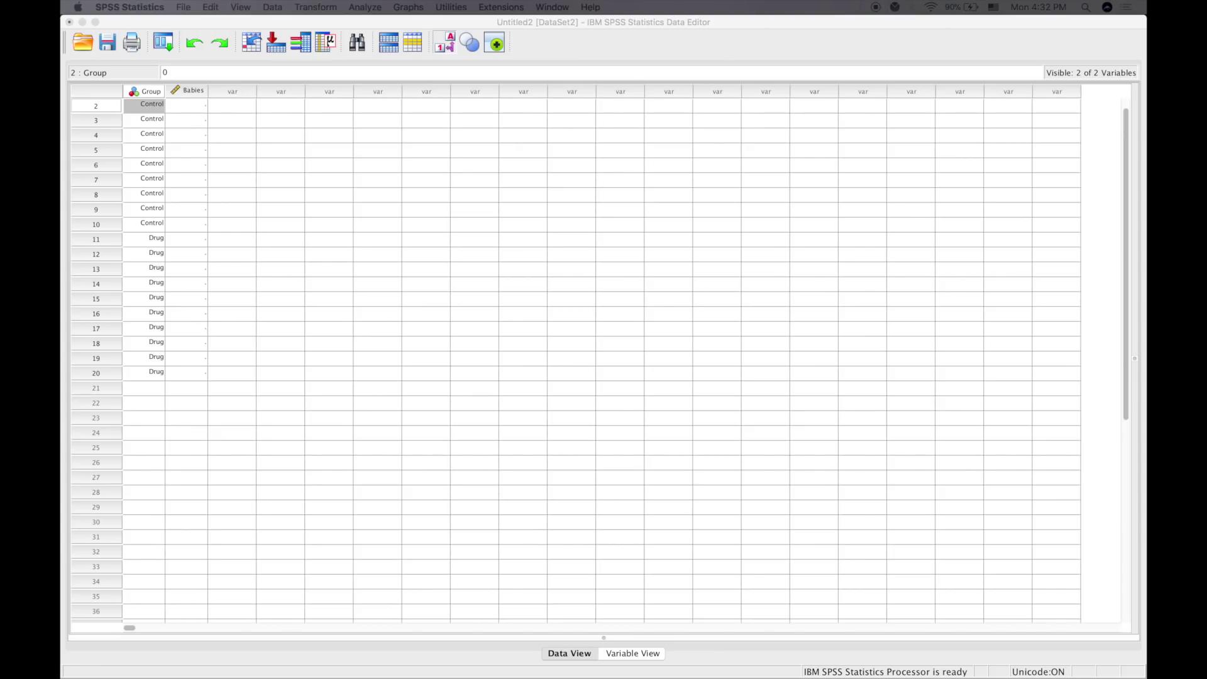
click(187, 107)
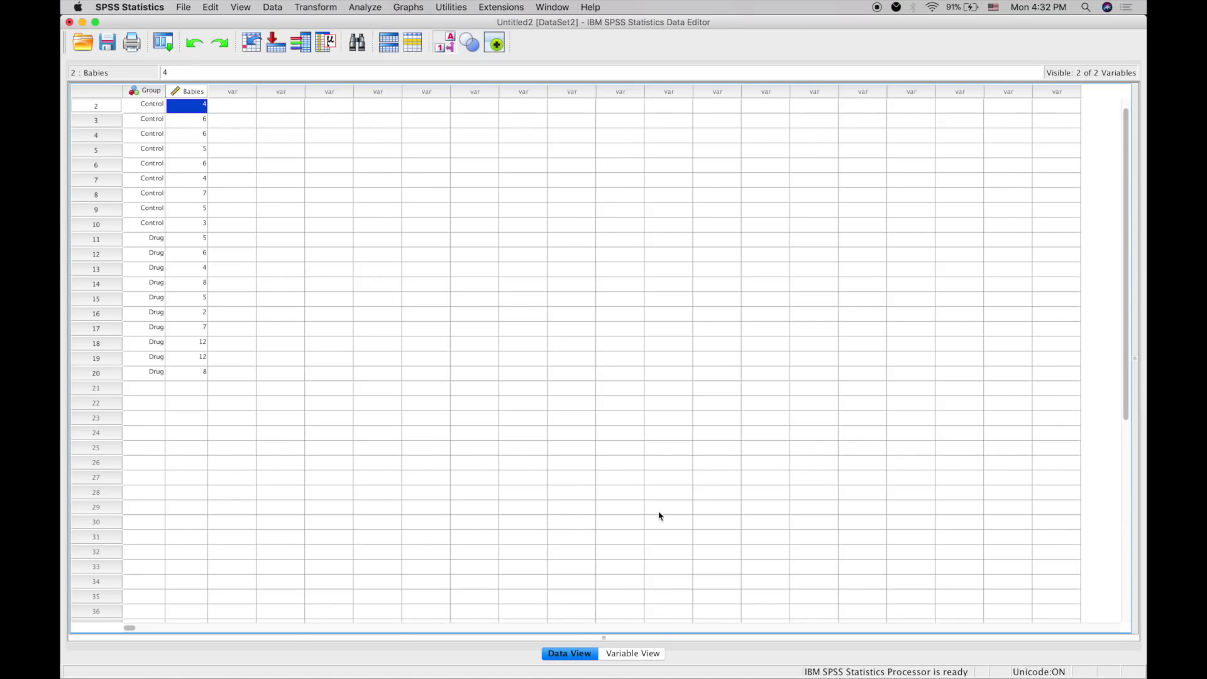
click(636, 653)
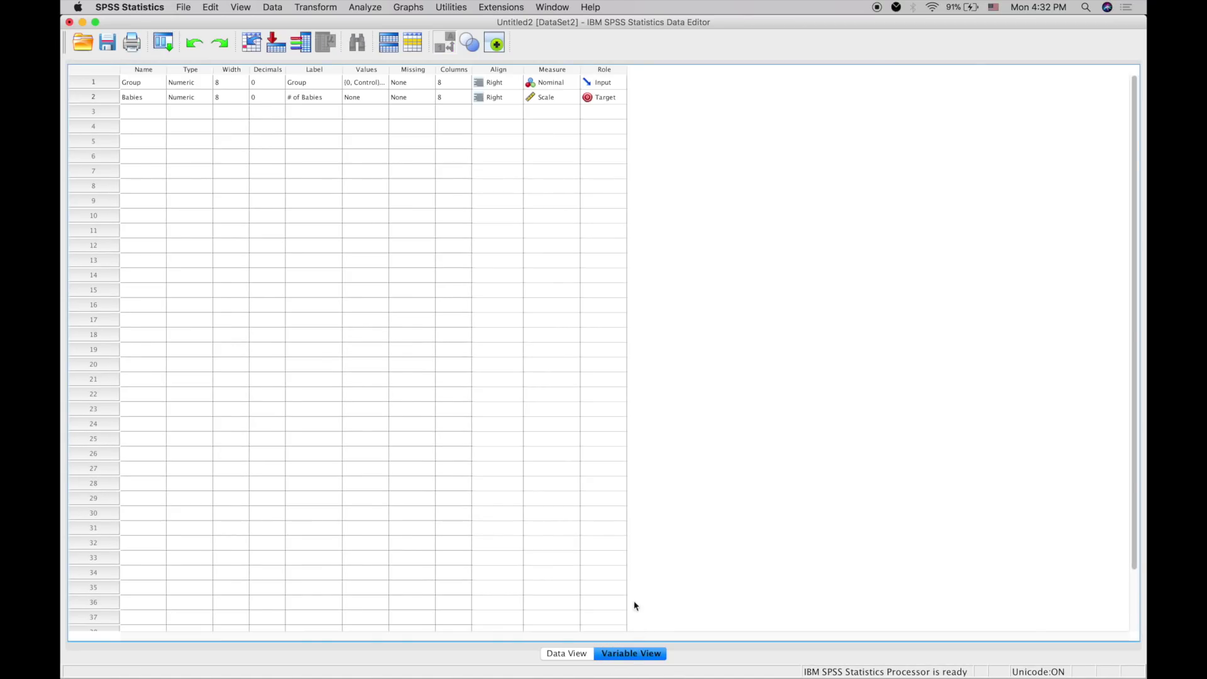
click(584, 654)
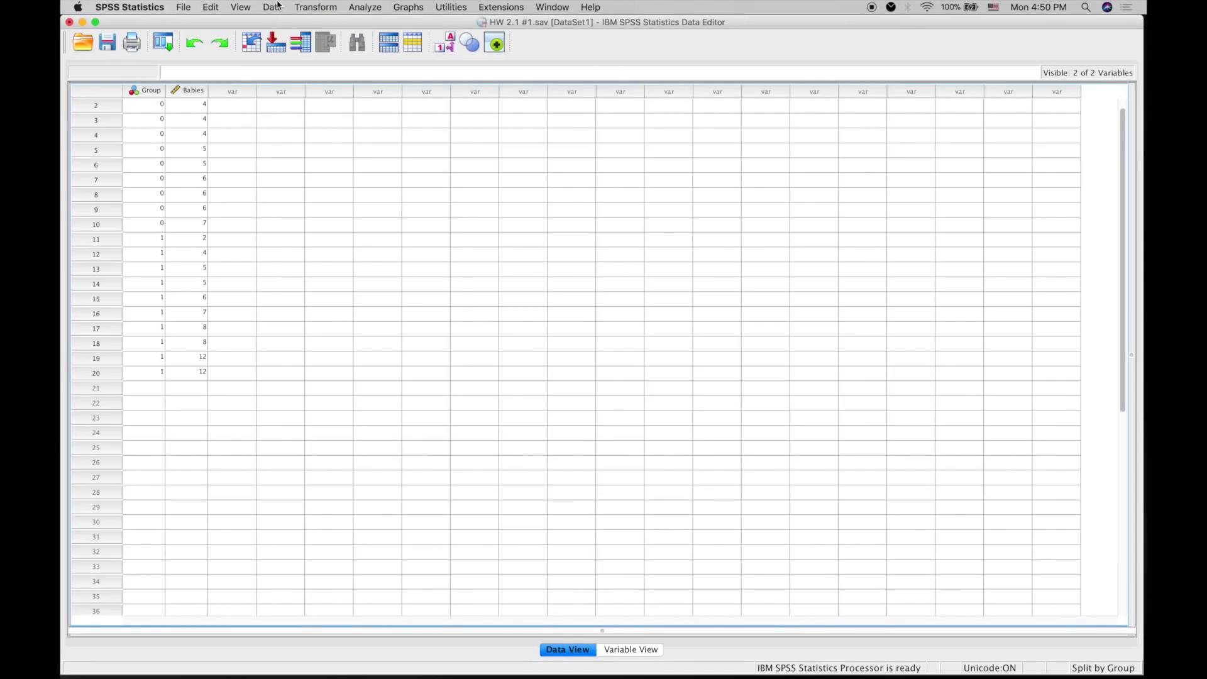
- Split the file to compare groups based on Group
click(279, 5)
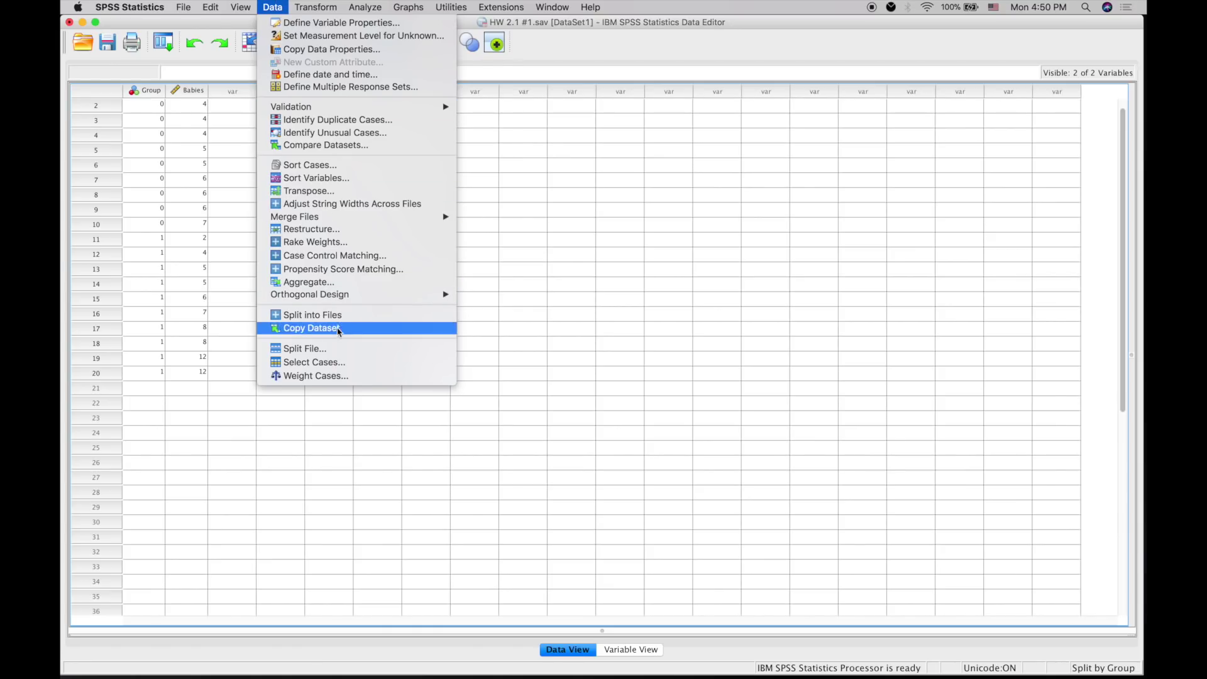
click(314, 348)
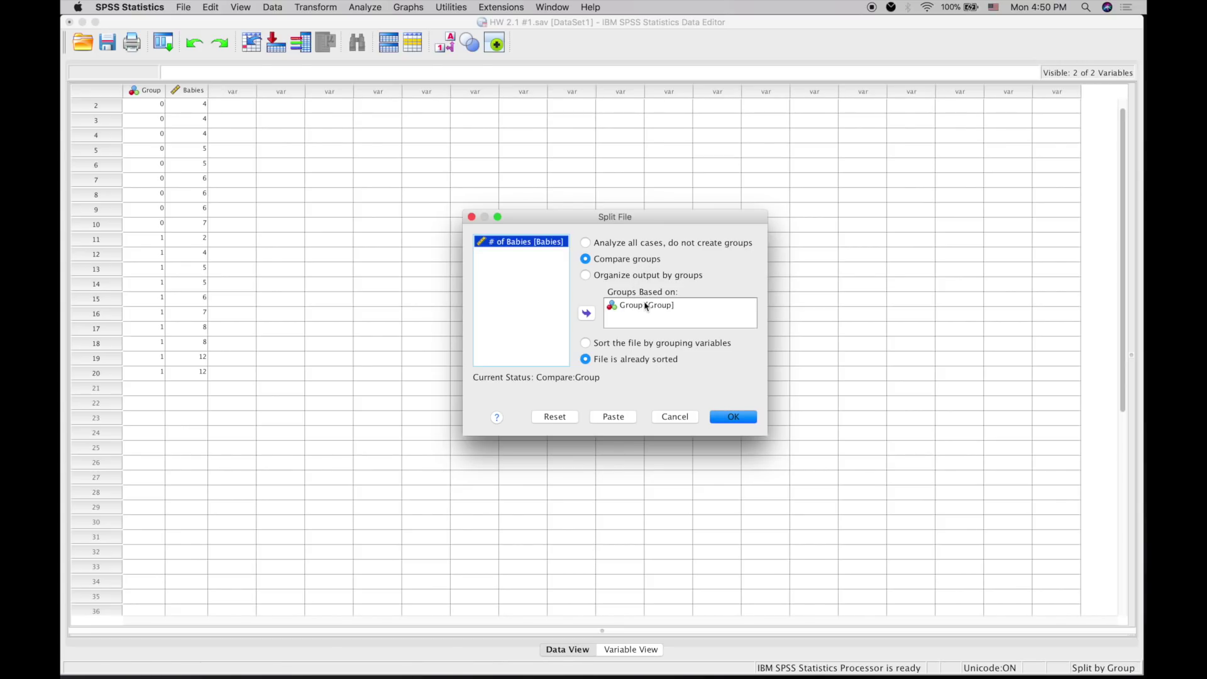
click(673, 308)
click(726, 419)
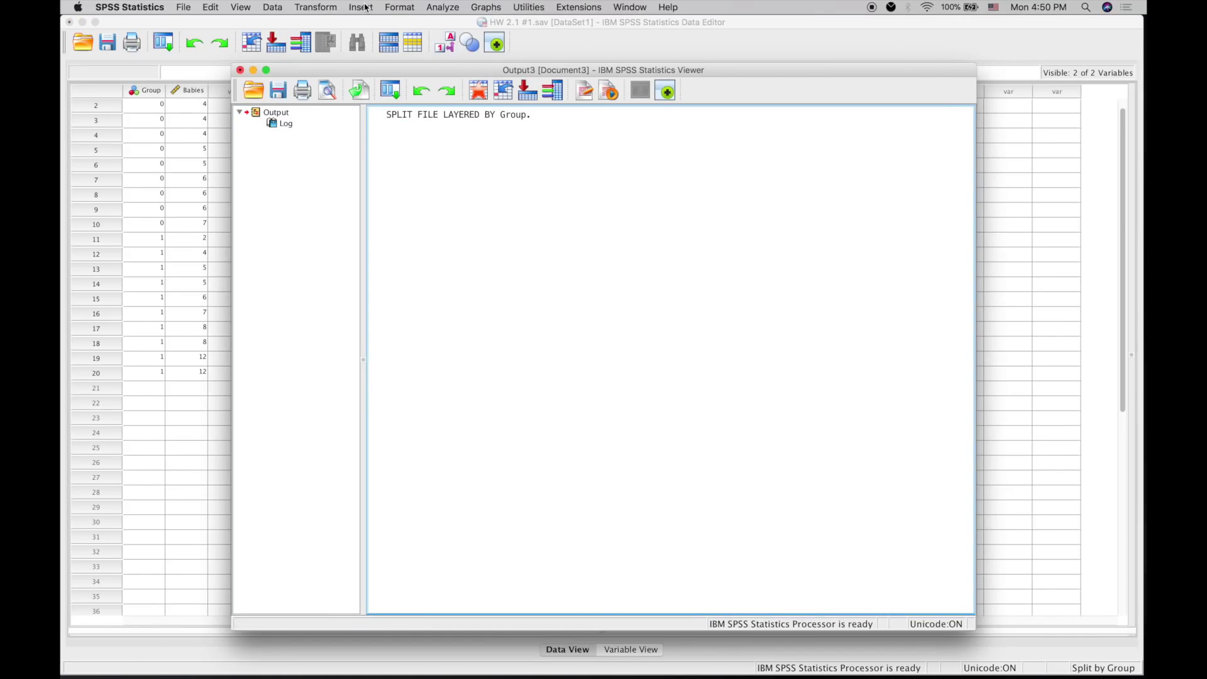
click(442, 7)
- Run Frequencies on # of Babies reporting mean, median, mode, sum, std. deviation, variance, minimum and maximum
mouse_move(467, 36)
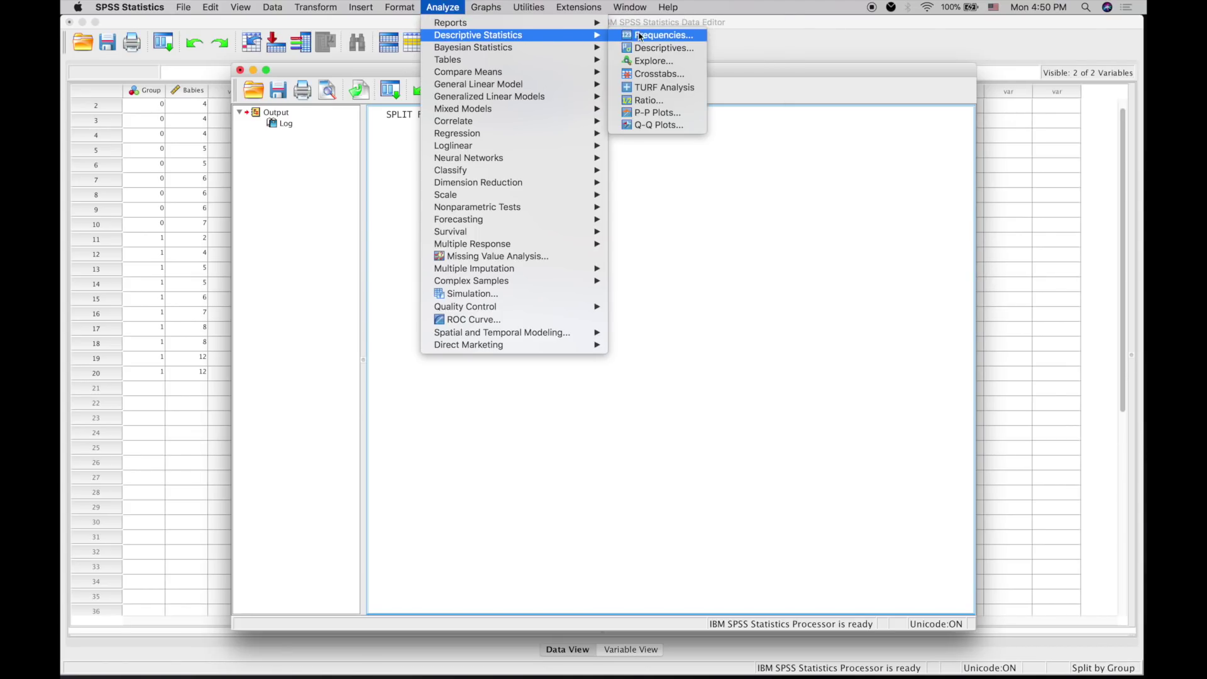
click(660, 35)
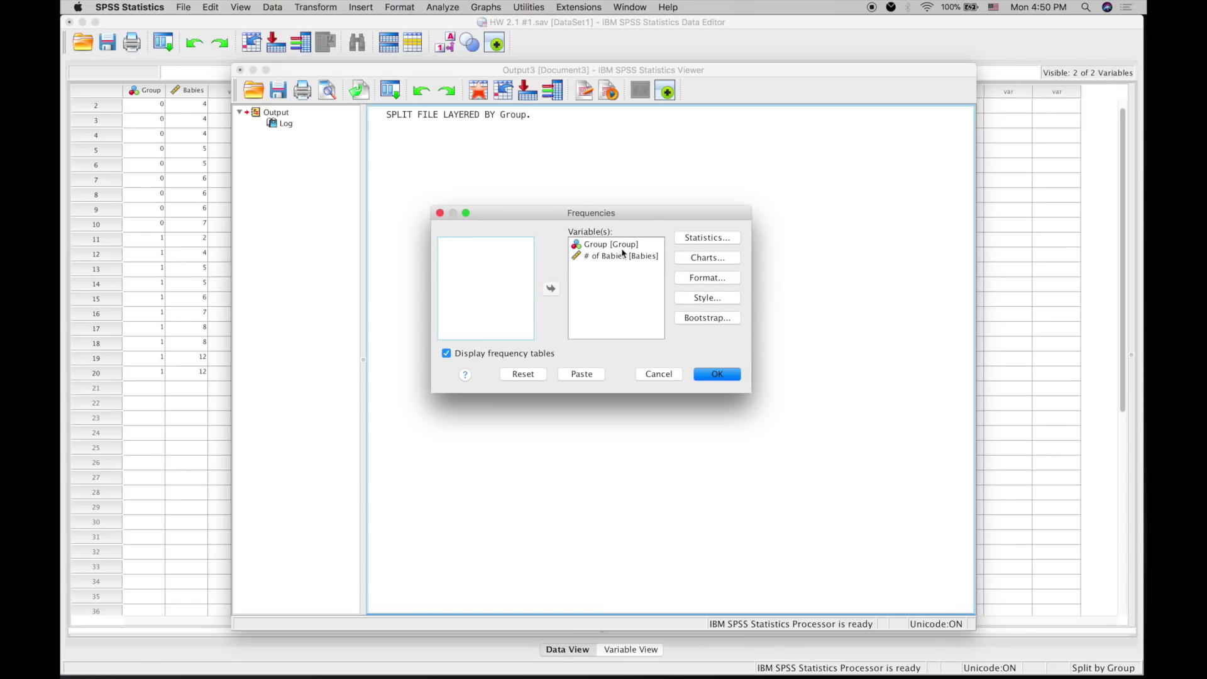
click(714, 240)
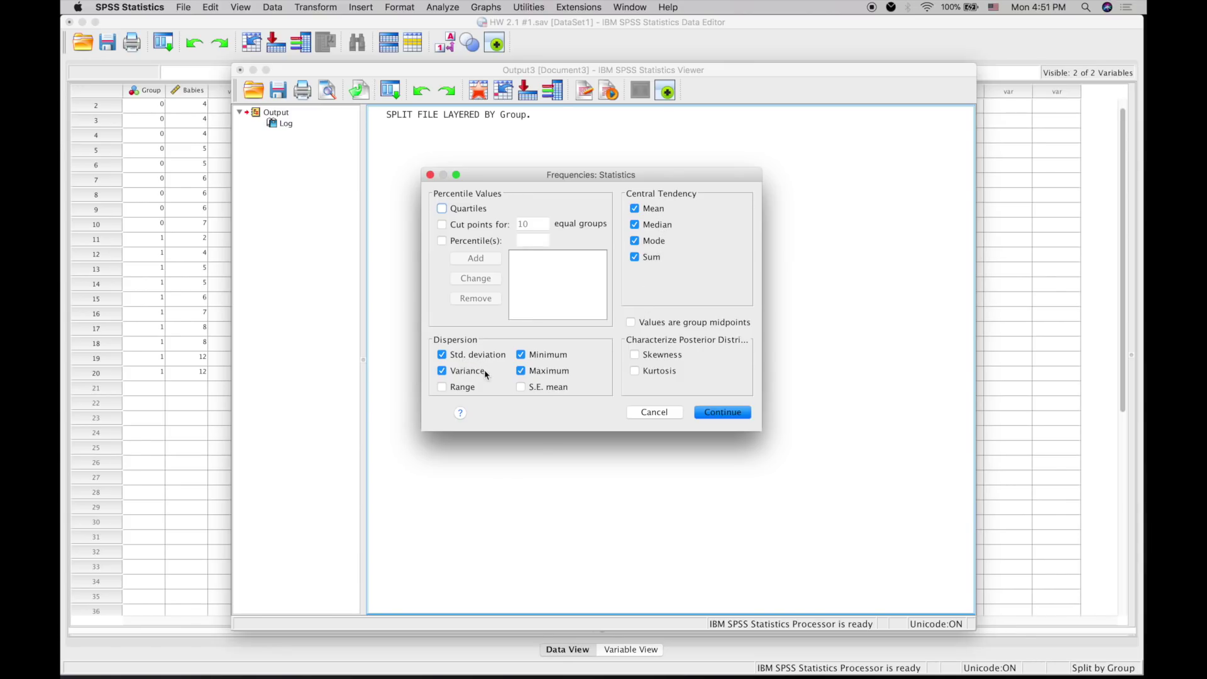
click(722, 412)
click(730, 278)
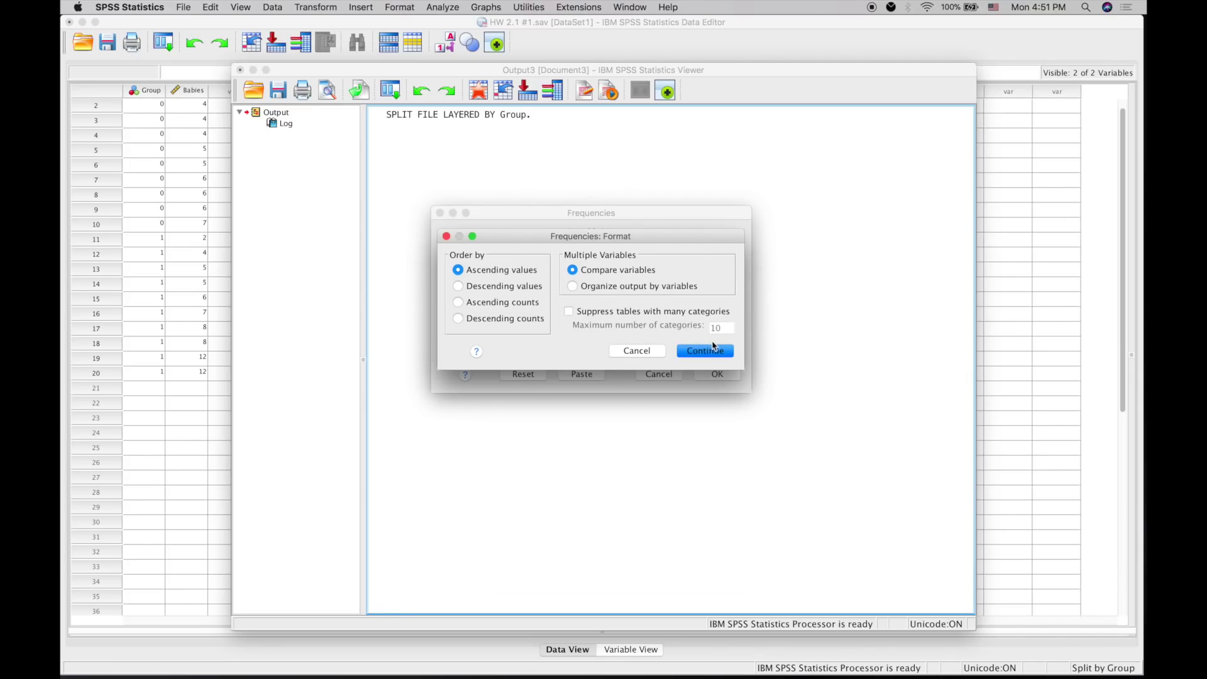
click(714, 354)
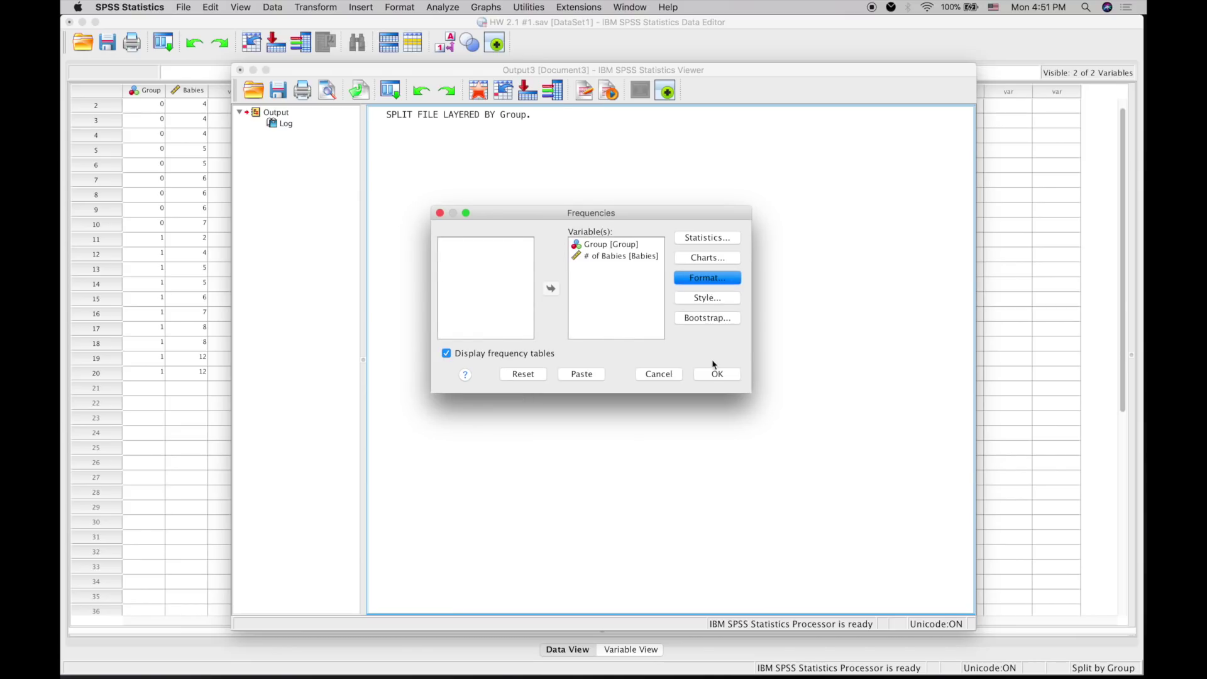
click(716, 375)
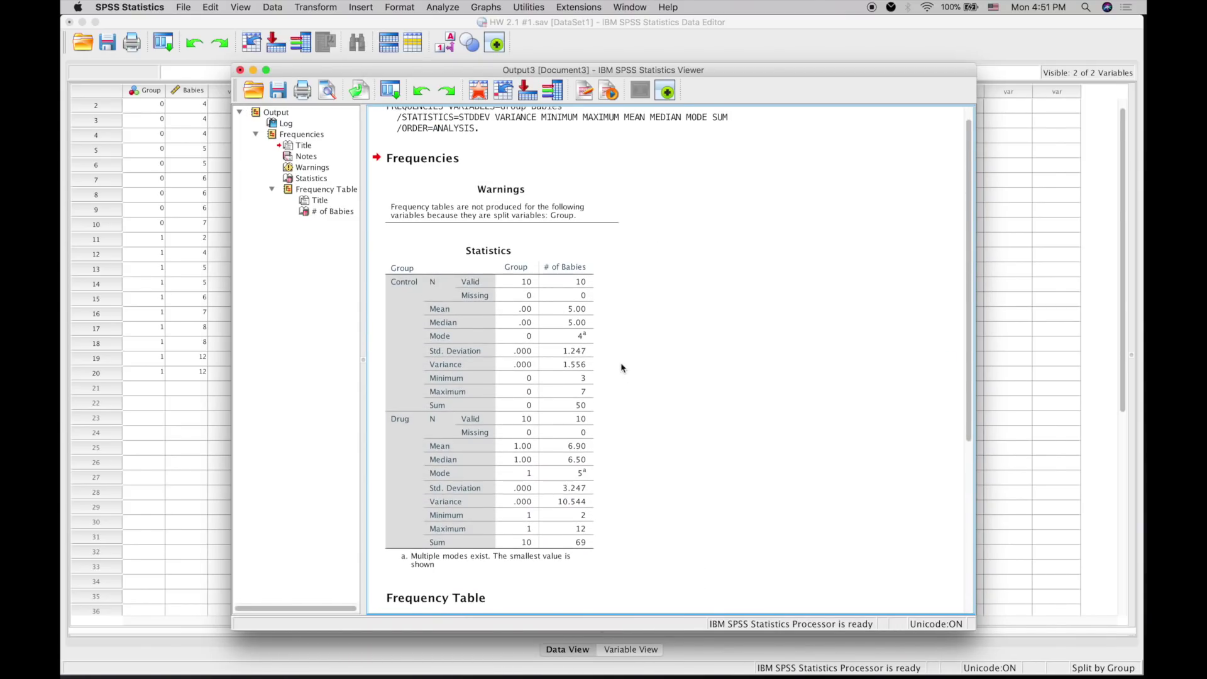
click(588, 287)
click(658, 262)
click(546, 278)
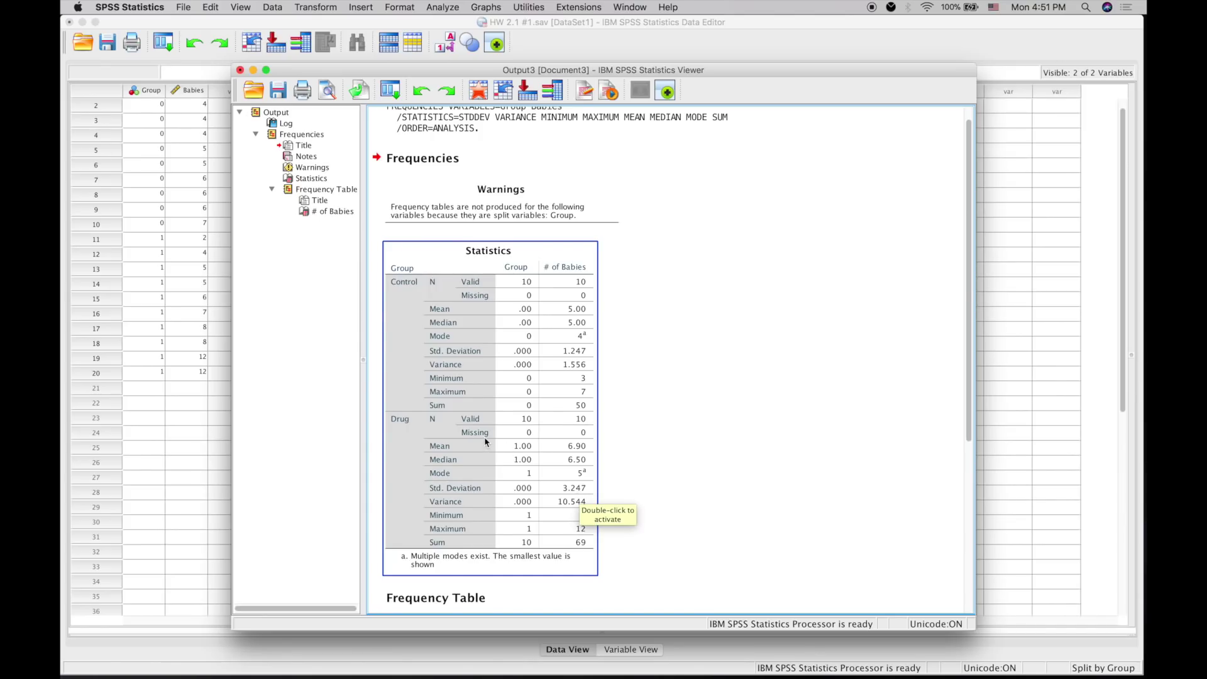
scroll(502, 434, down, 5)
scroll(602, 306, up, 5)
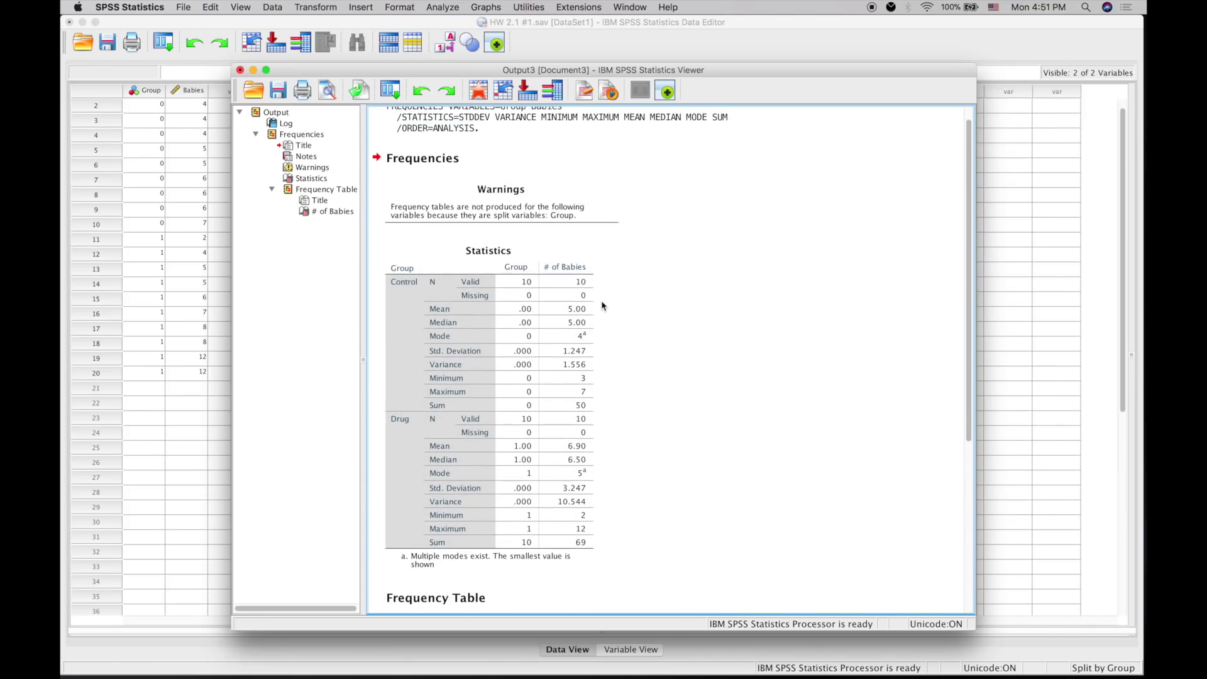
scroll(602, 307, down, 5)
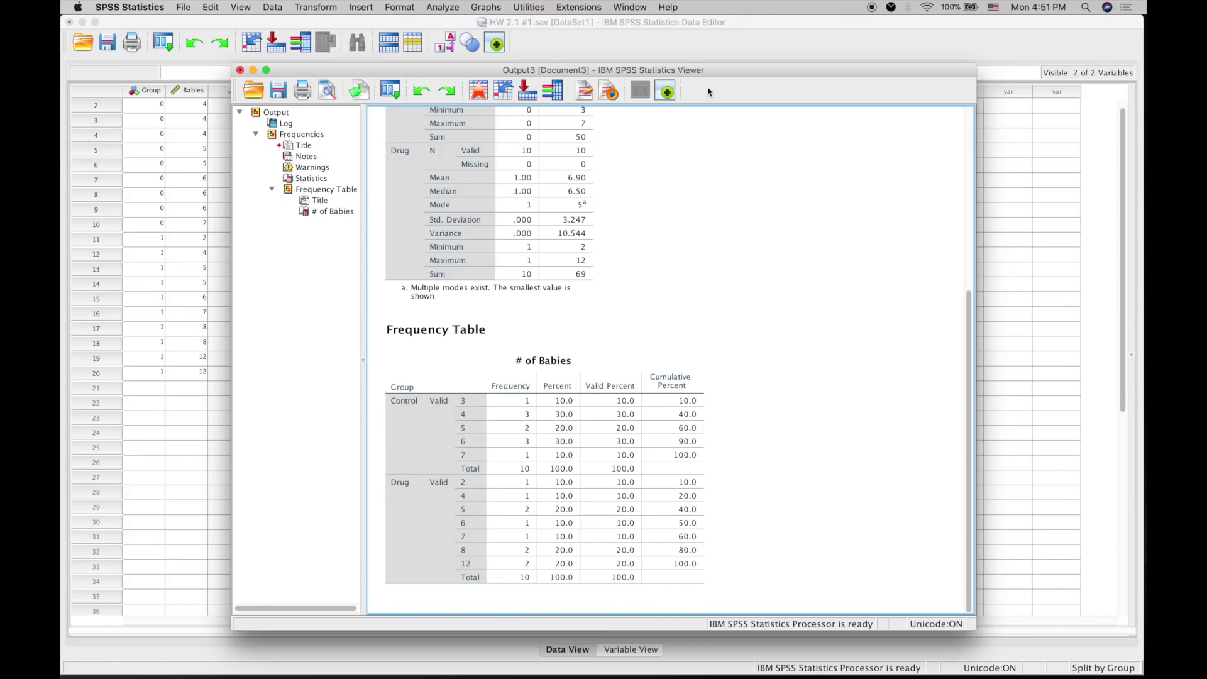
drag(722, 69, 712, 55)
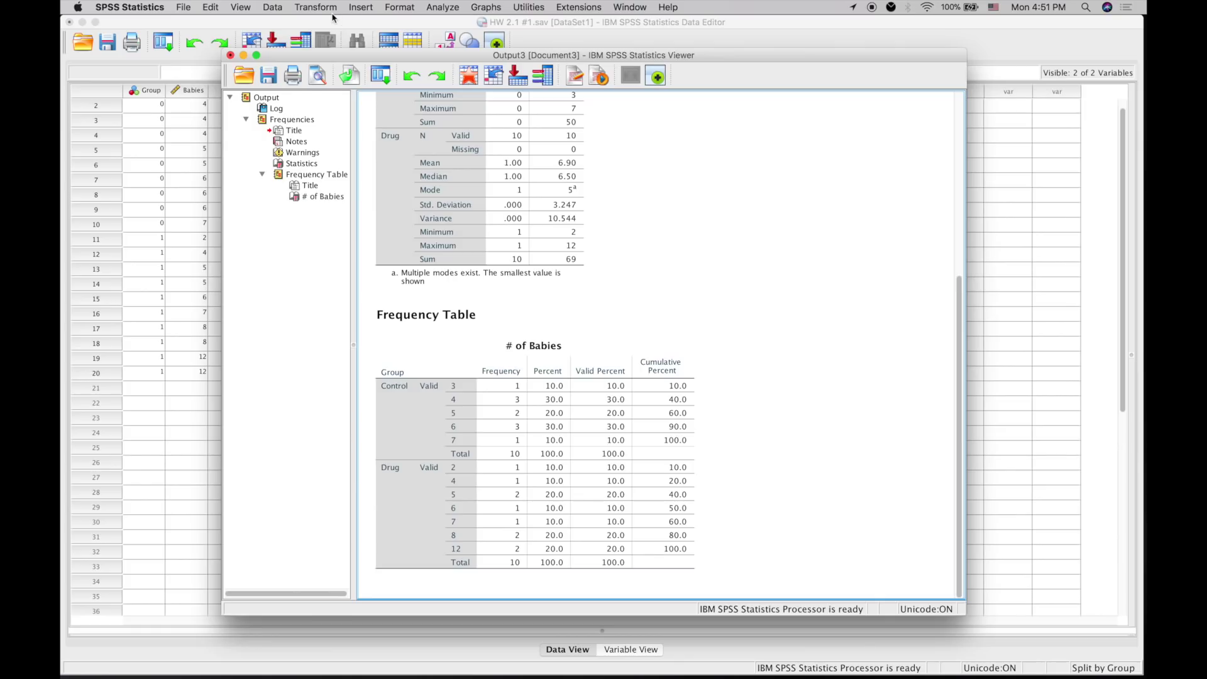
- Turn Split File off with Analyze all cases, do not create groups
click(283, 8)
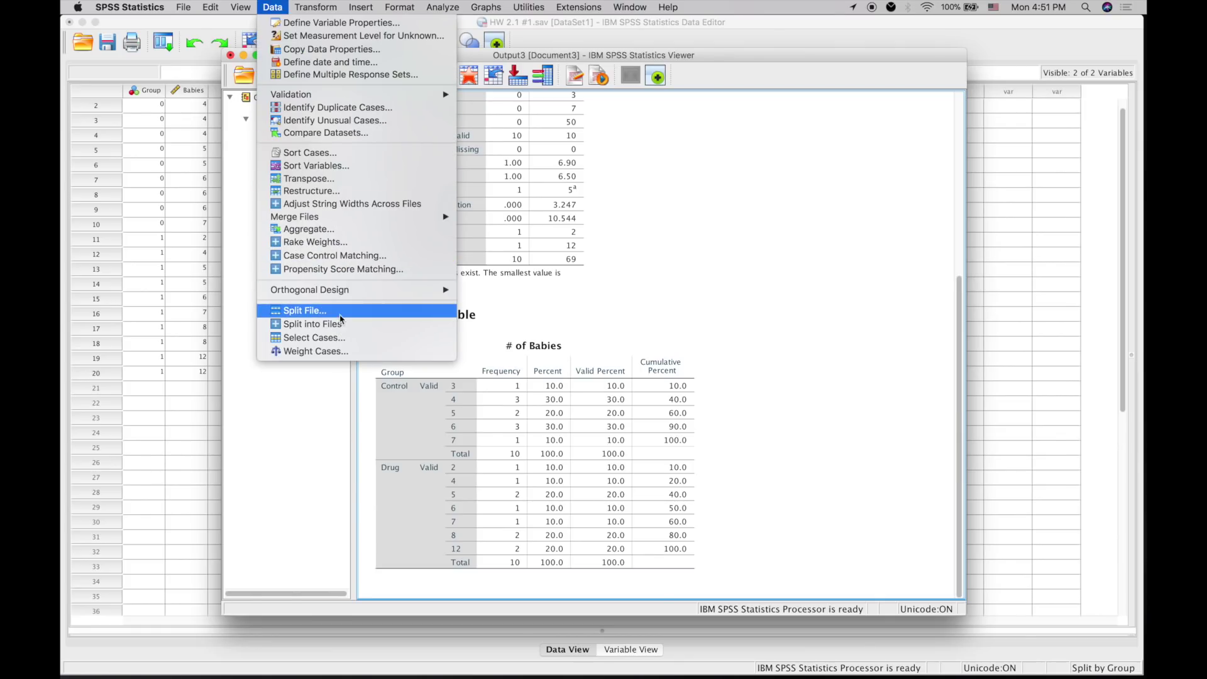
click(342, 317)
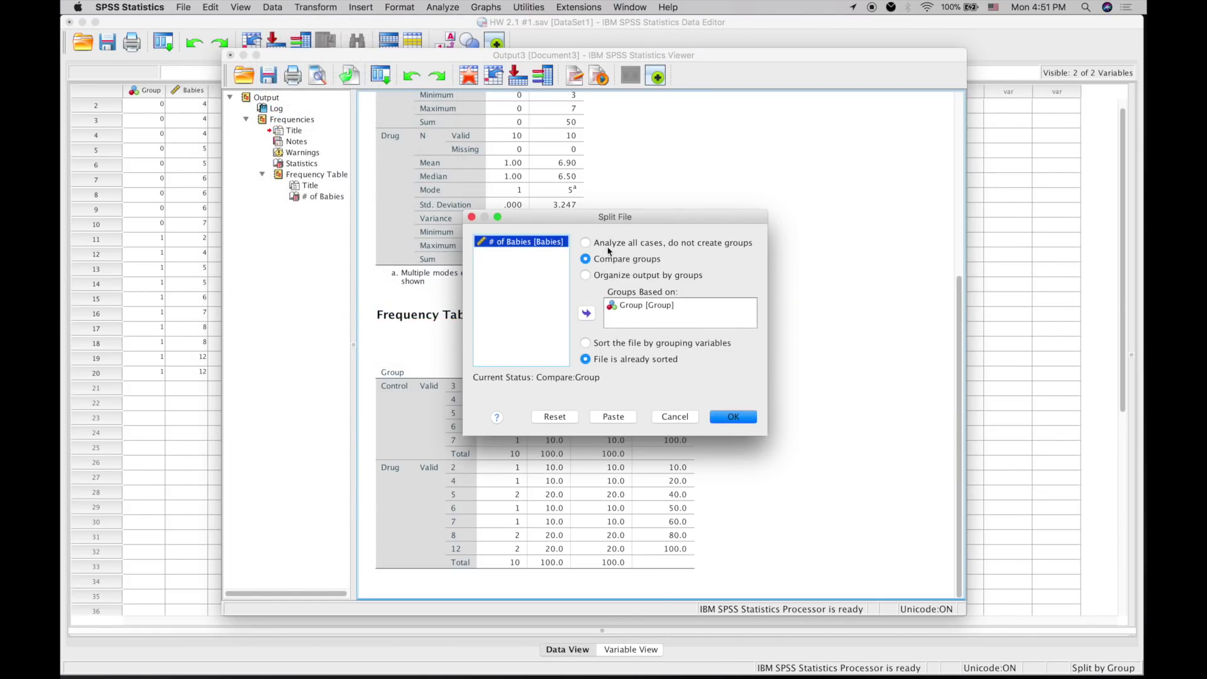
click(612, 246)
click(733, 418)
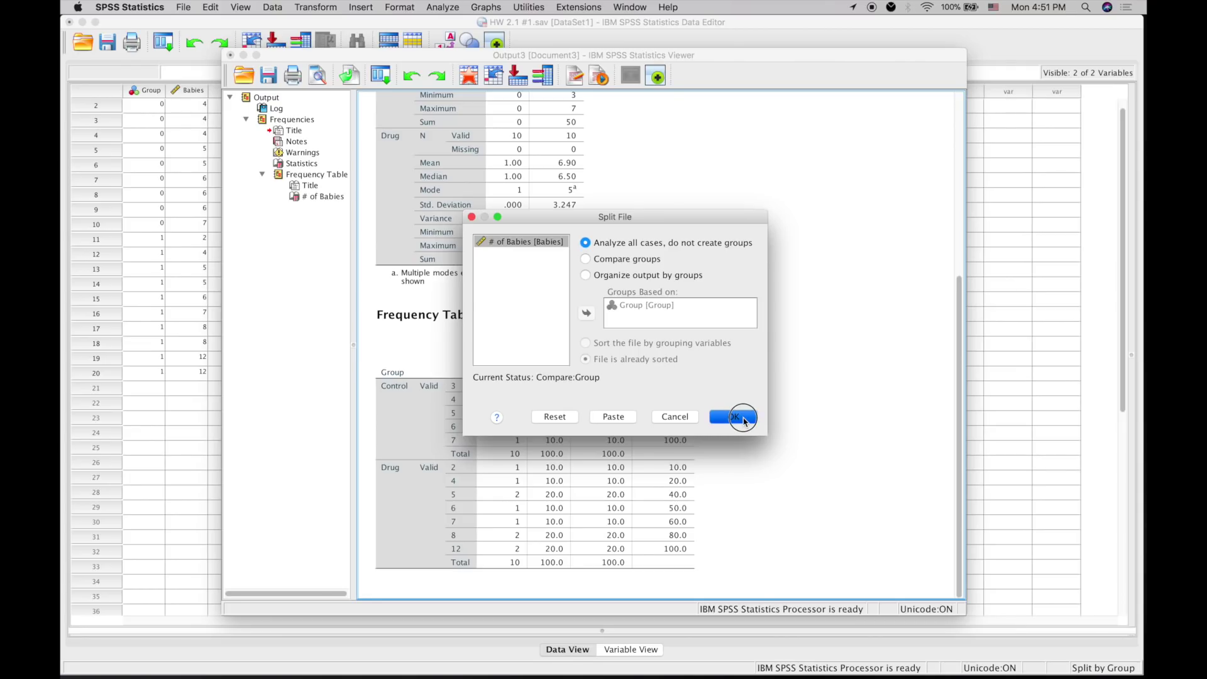
click(483, 8)
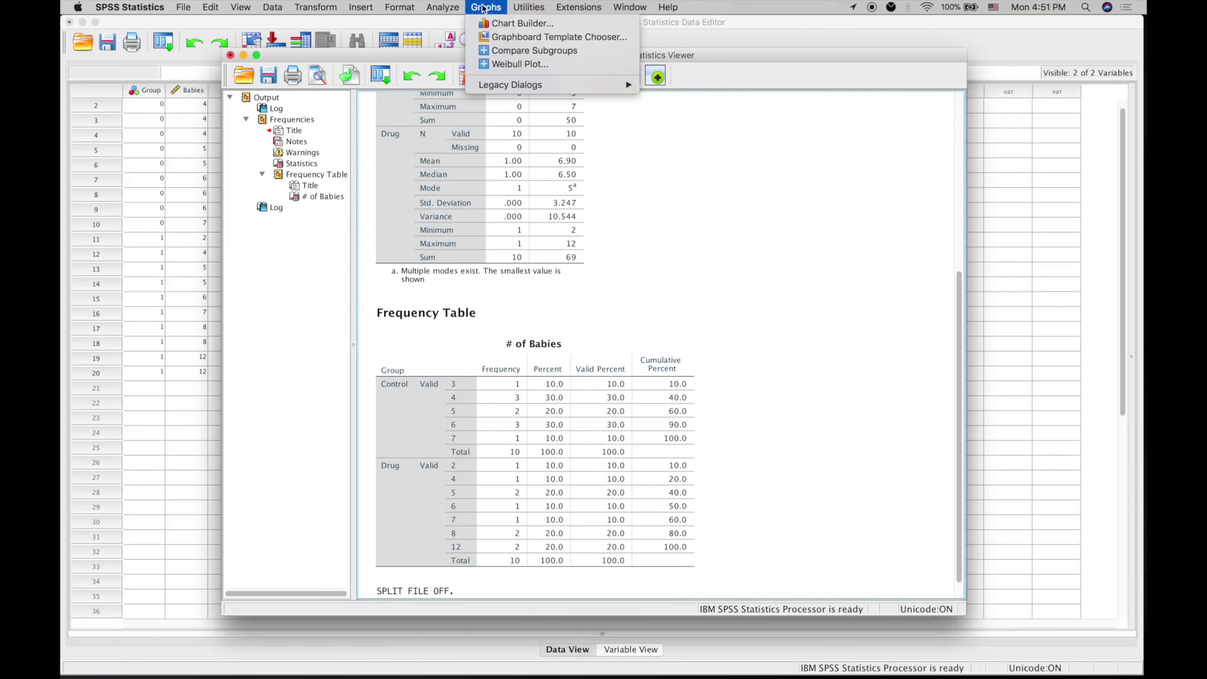
- Build a simple bar chart with Group on the x-axis and mean # of Babies on the y-axis
click(499, 23)
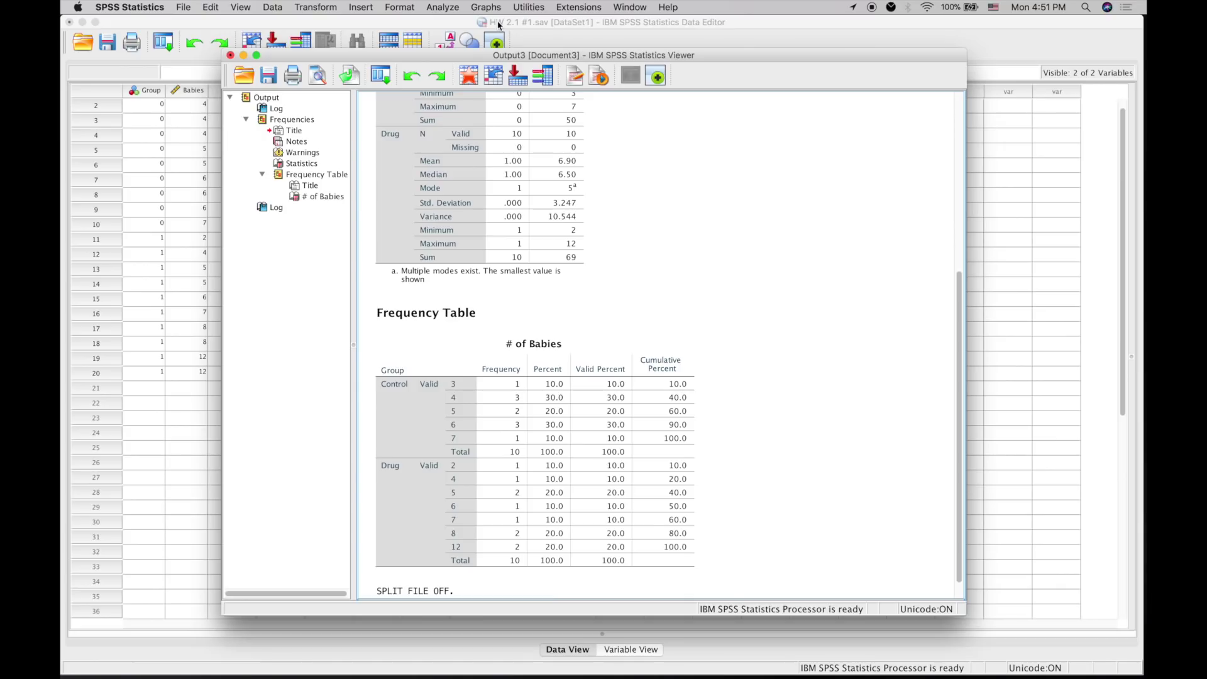
drag(335, 389, 426, 278)
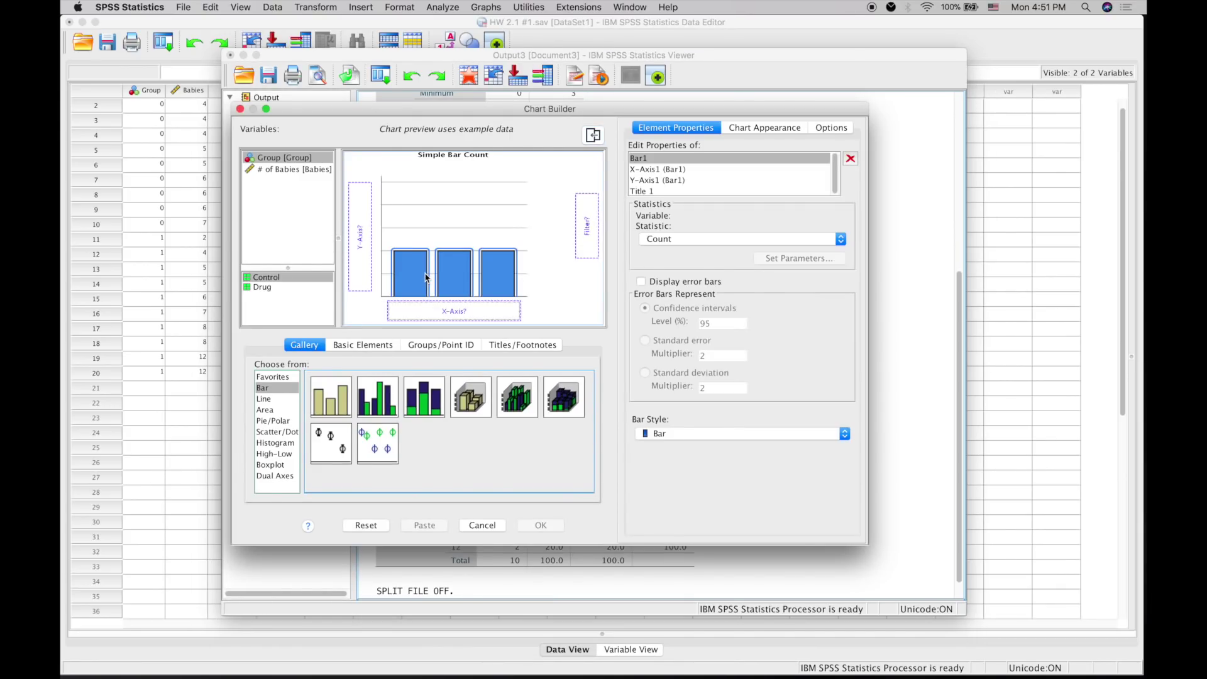
drag(284, 158, 438, 308)
drag(278, 172, 362, 242)
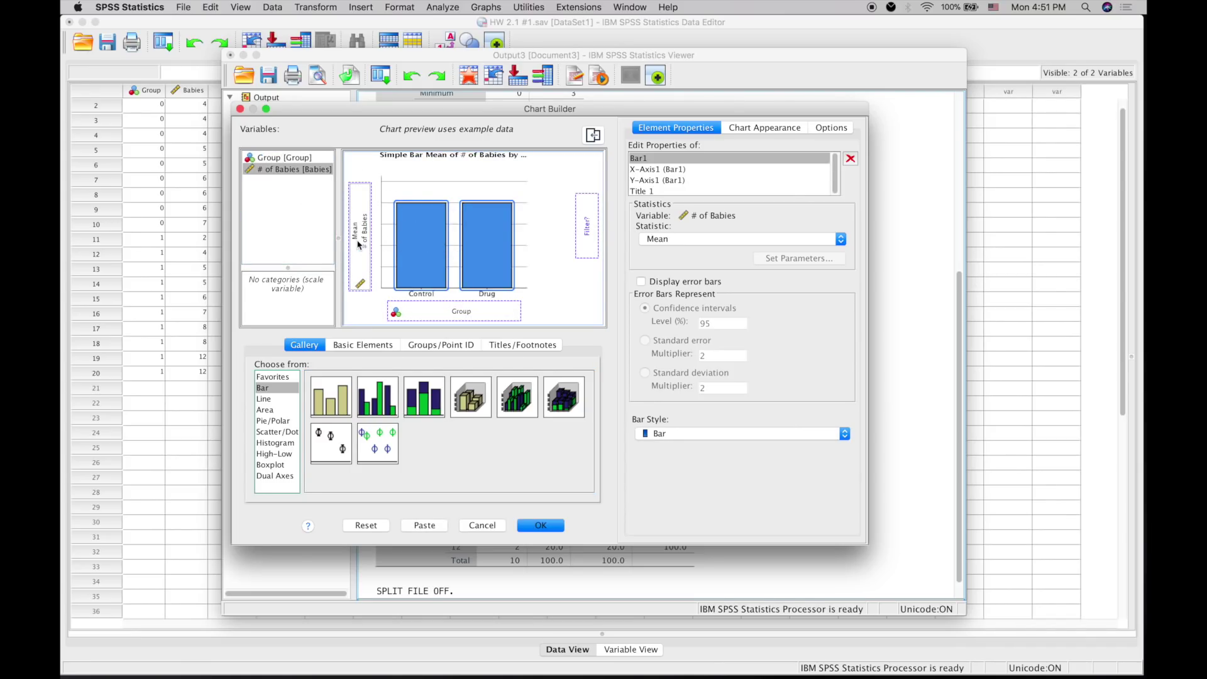
click(726, 243)
click(723, 252)
click(539, 526)
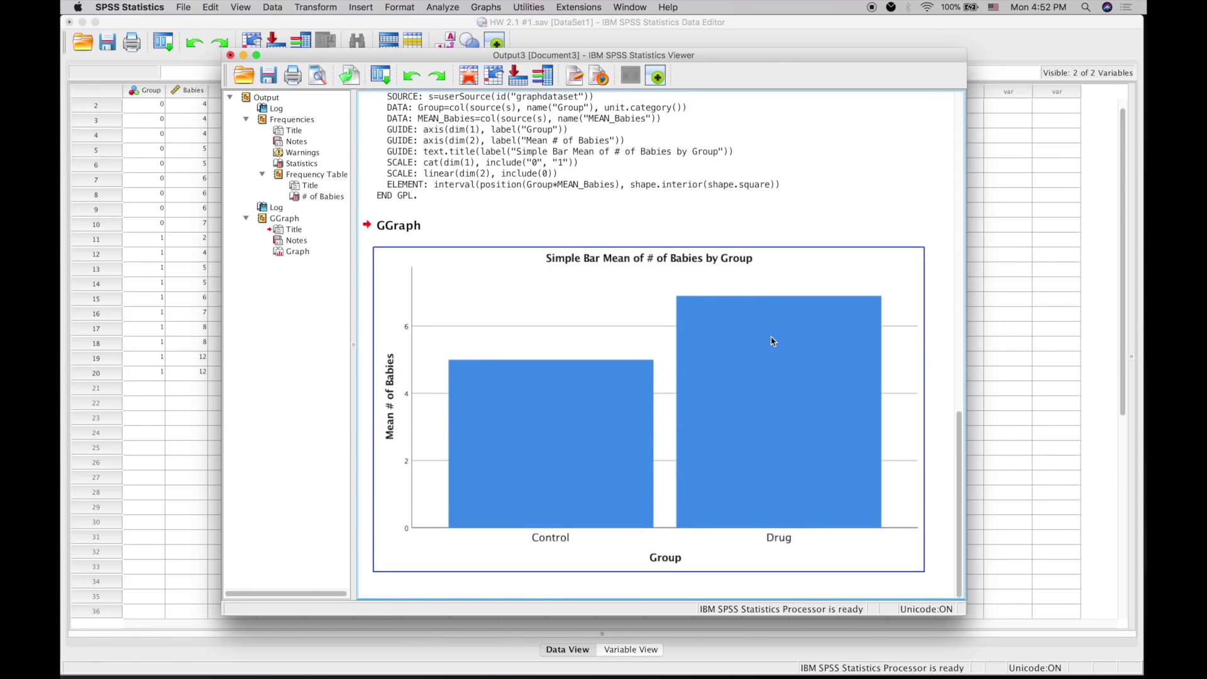
right_click(779, 274)
click(770, 268)
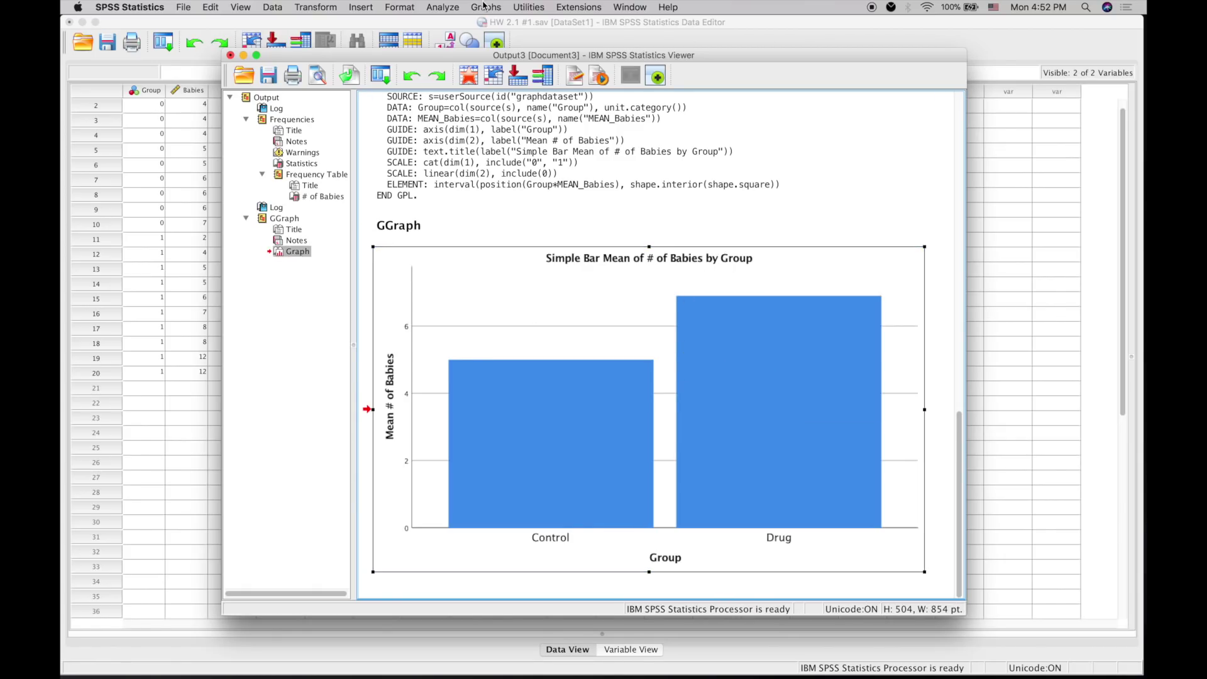
click(486, 7)
- Regenerate the Group bar chart with 95% confidence-interval error bars displayed
click(510, 22)
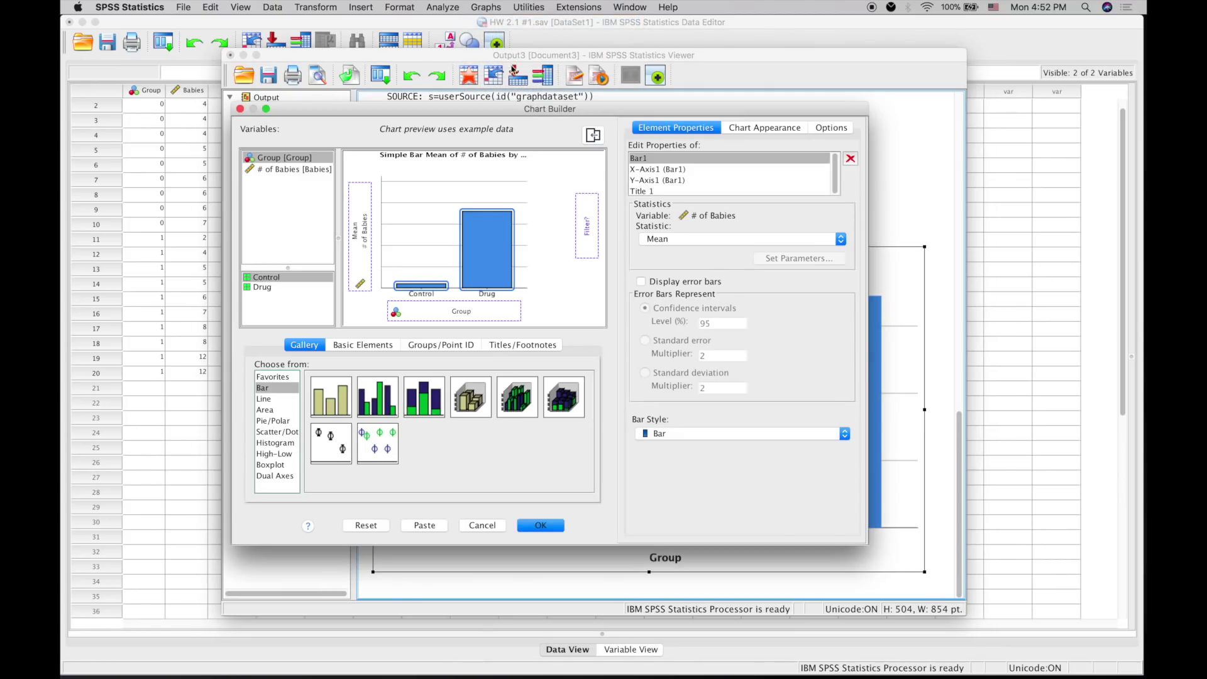
click(642, 282)
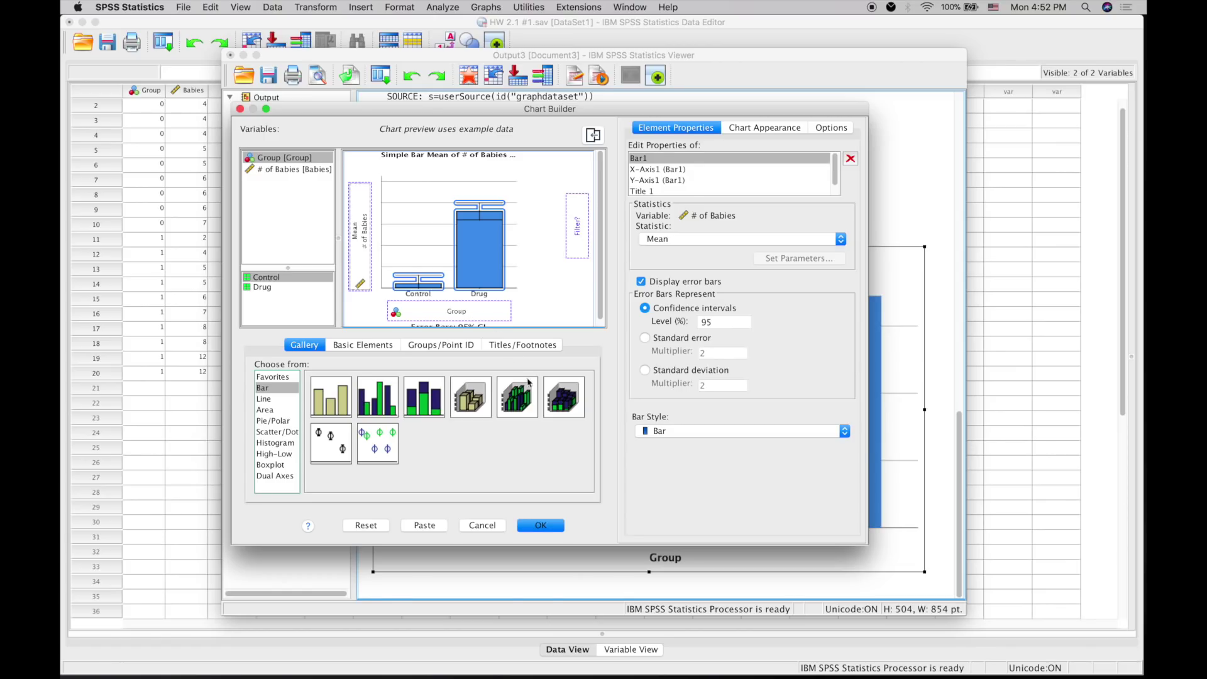
click(540, 526)
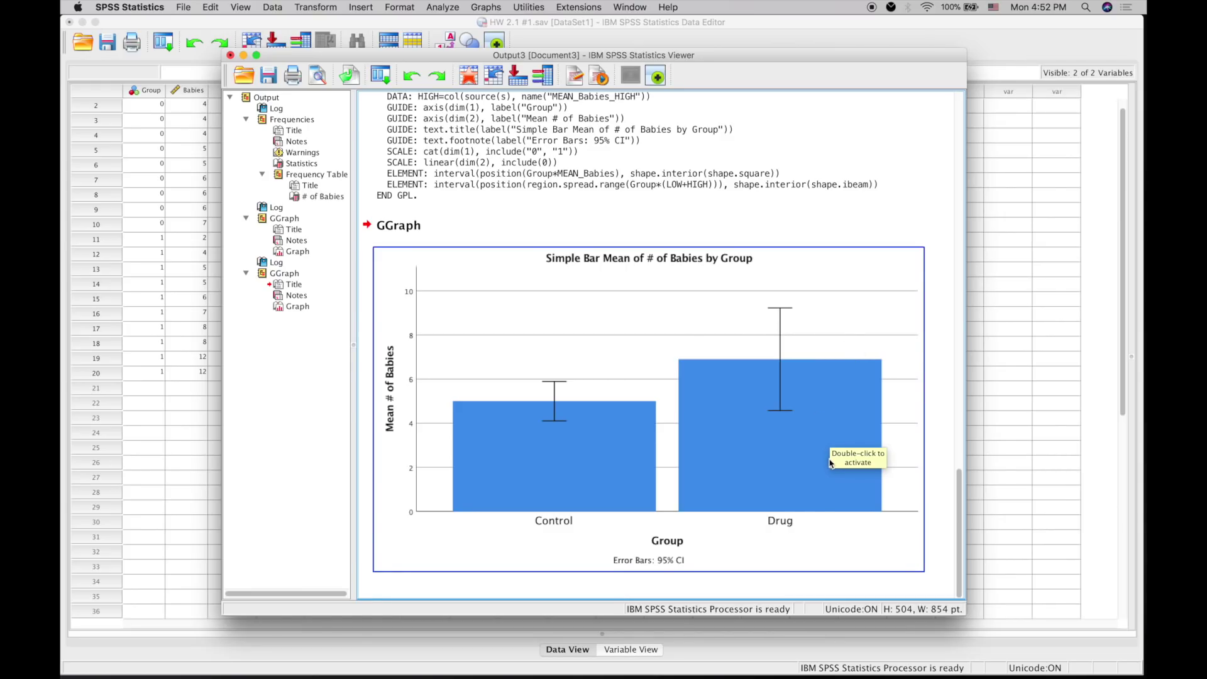
click(804, 453)
double_click(806, 456)
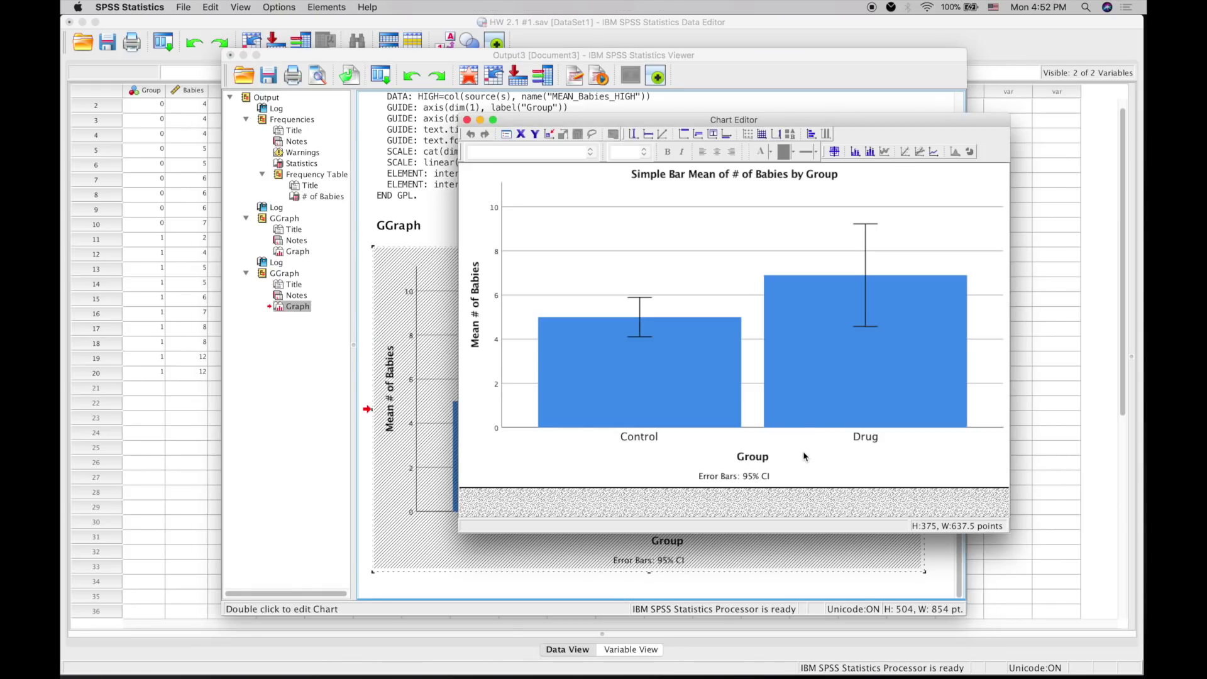
double_click(837, 362)
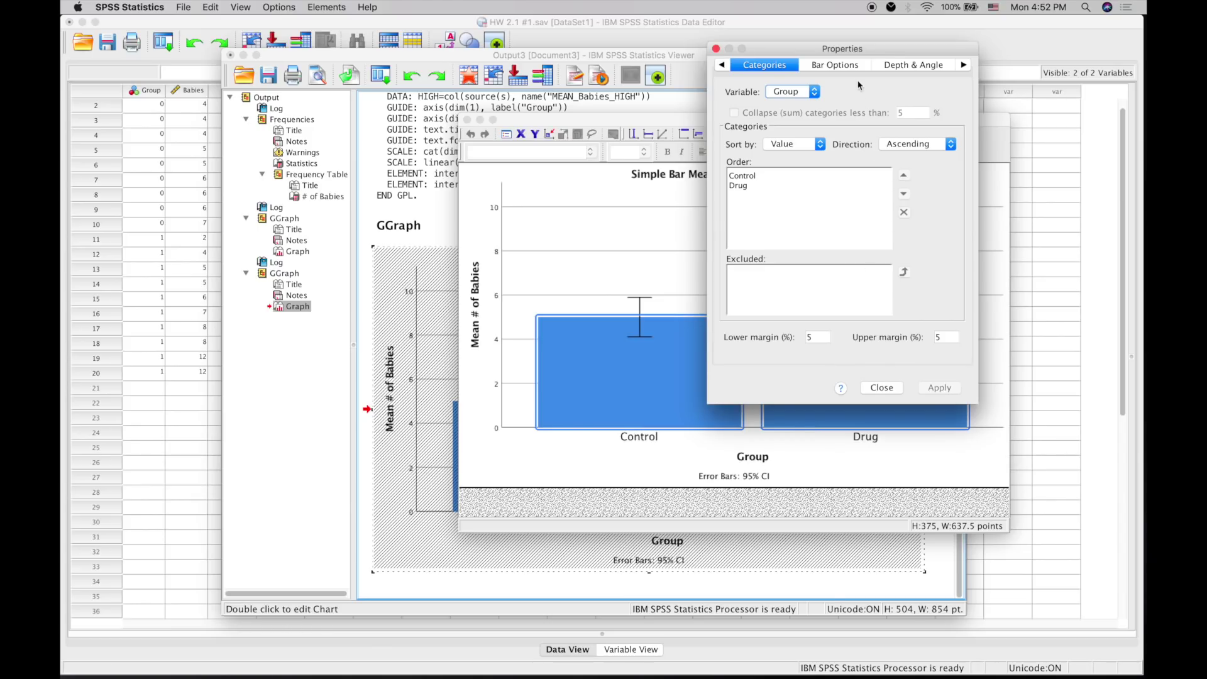
click(717, 49)
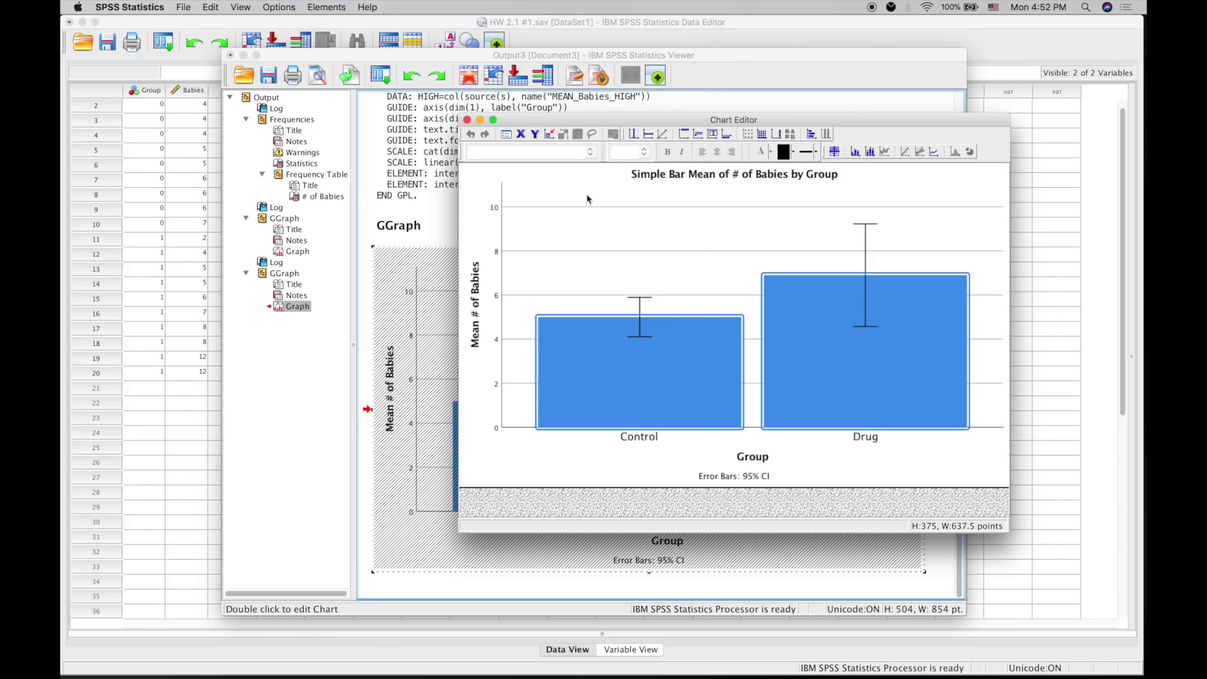
click(468, 120)
scroll(512, 224, up, 15)
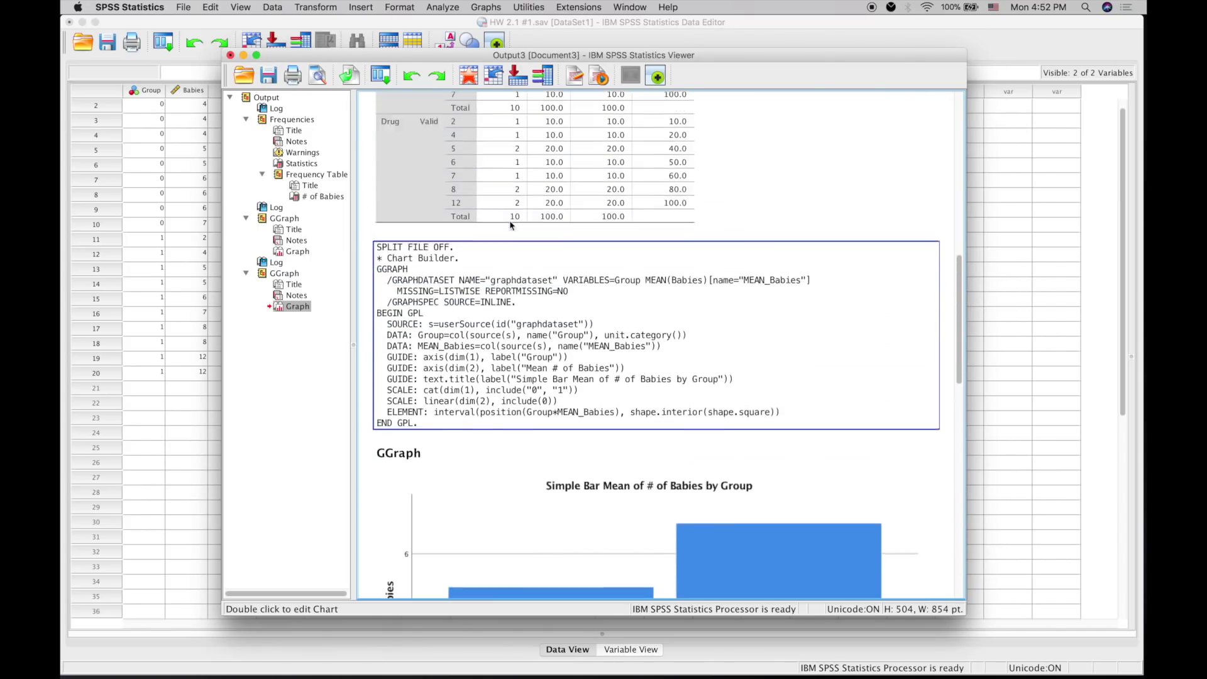
scroll(511, 225, down, 20)
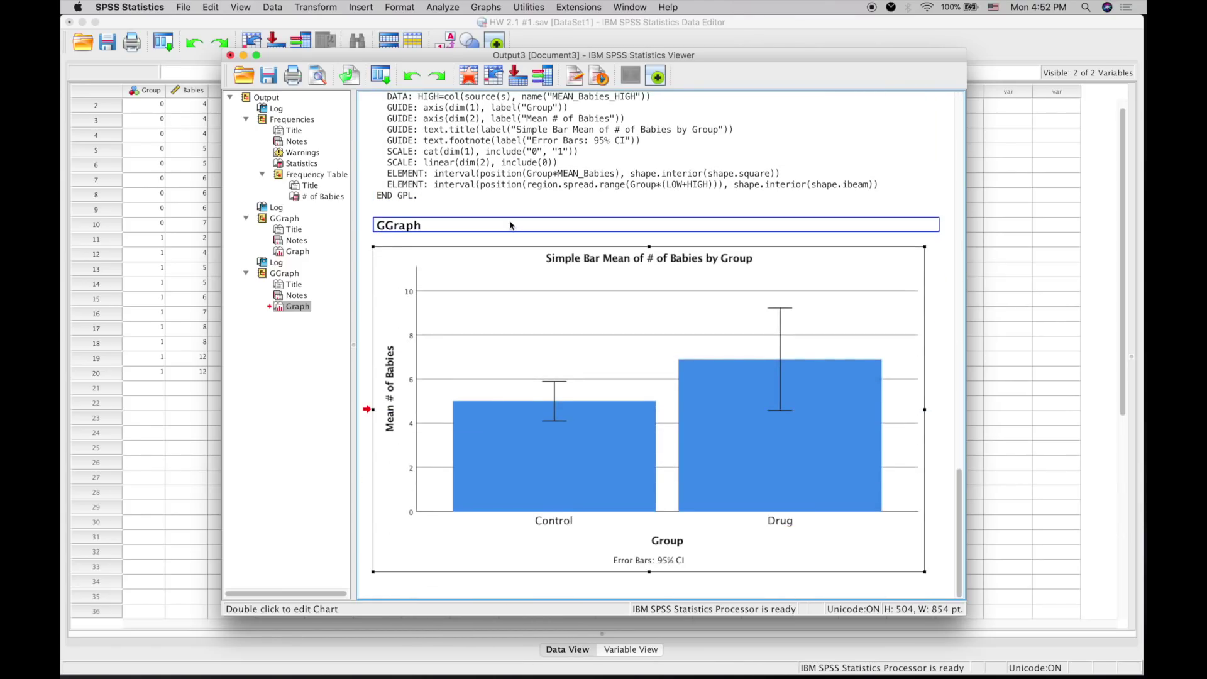